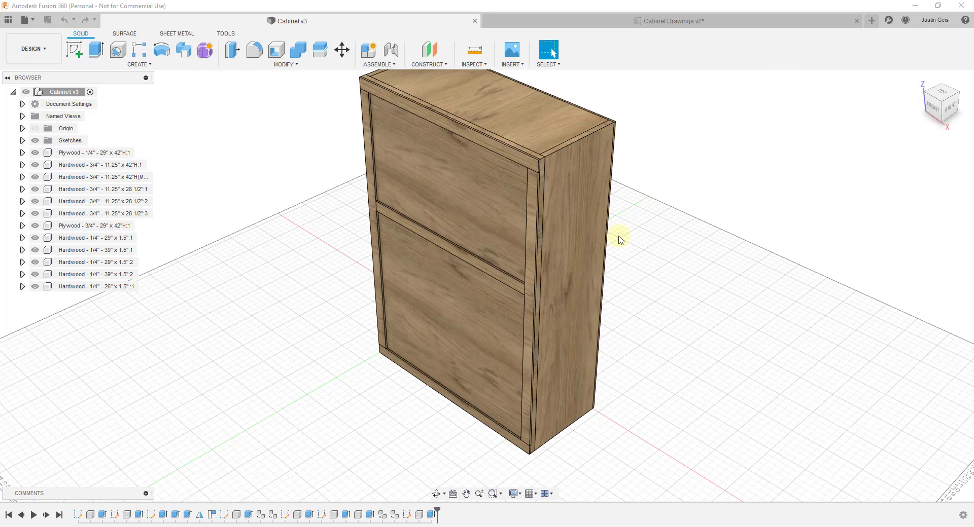
- Review the Cabinet and Shelf Detail Page sheets of the cabinet drawings and return to the cabinet model
left_click(639, 21)
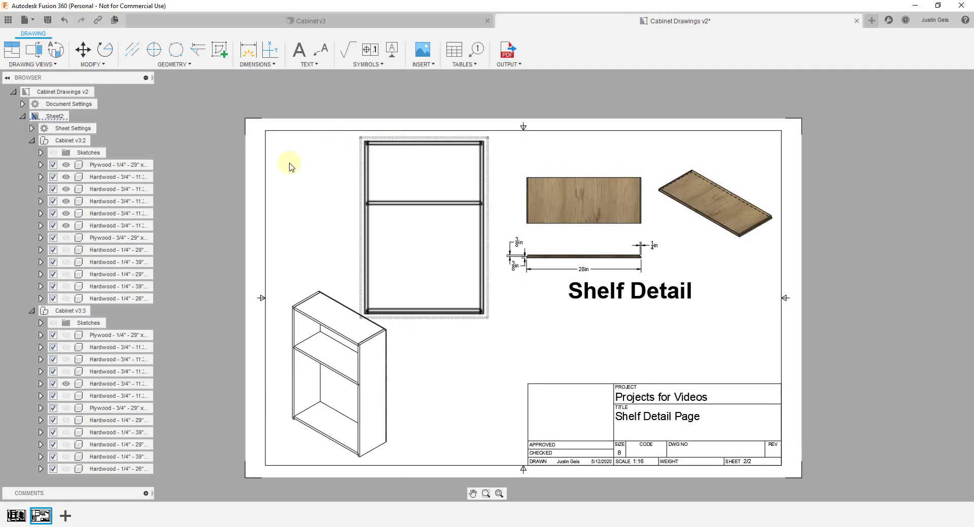
left_click(16, 515)
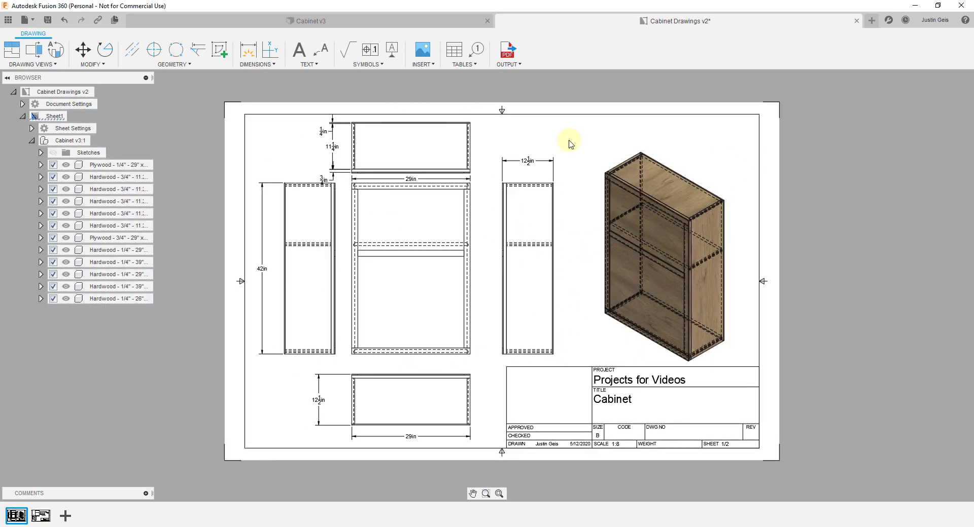
left_click(41, 515)
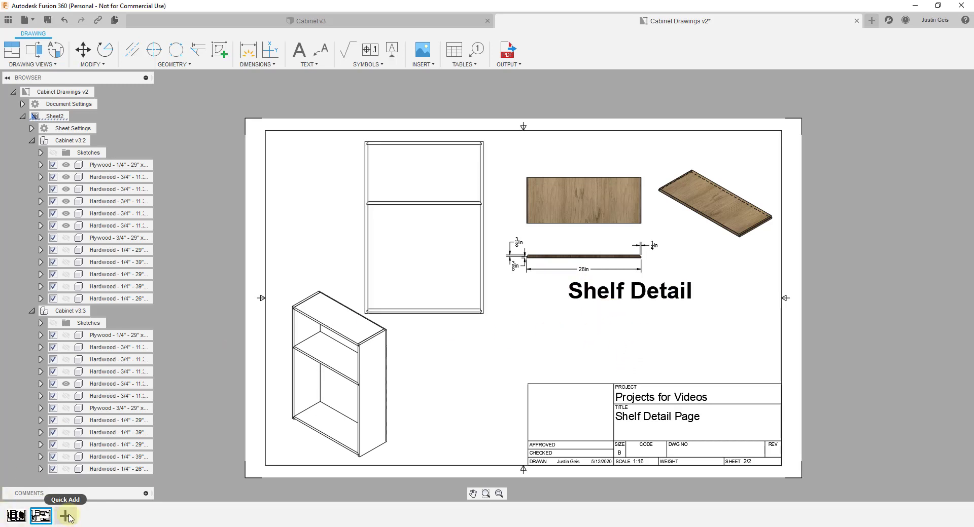
left_click(315, 20)
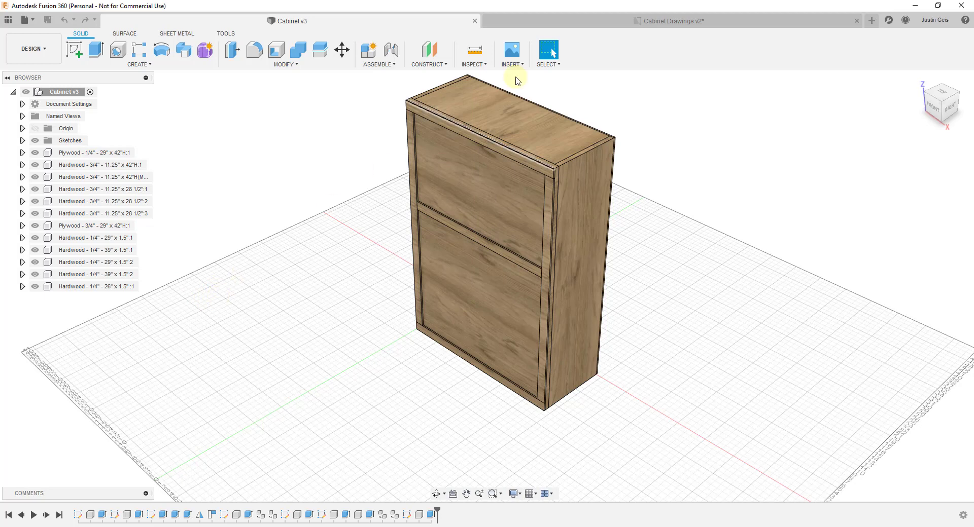
- Add a blank third sheet to the Cabinet Drawings document and check the component names in the cabinet model
left_click(690, 20)
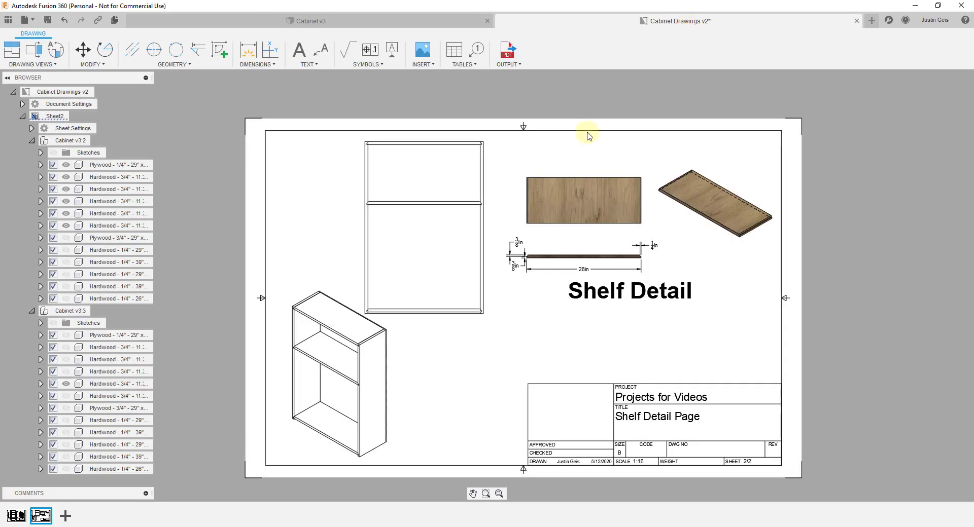
left_click(65, 516)
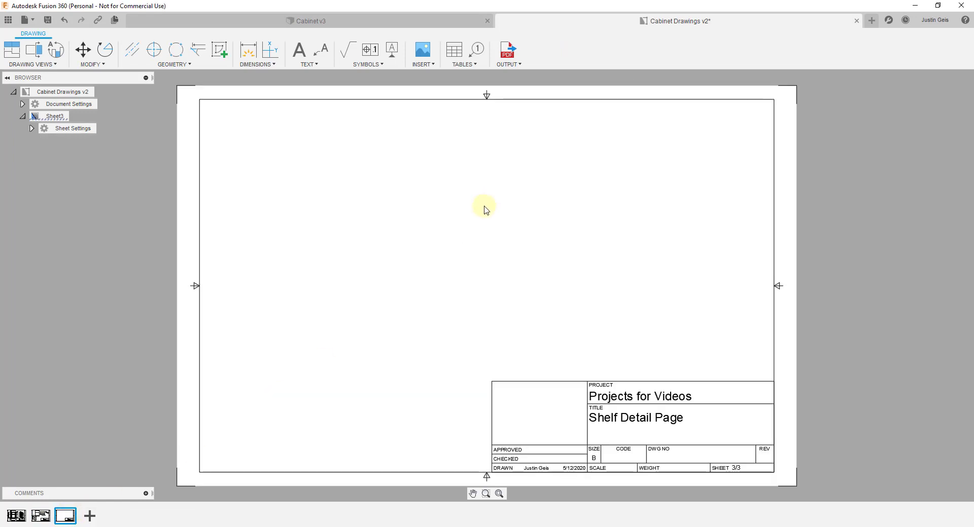
left_click(31, 128)
left_click(32, 129)
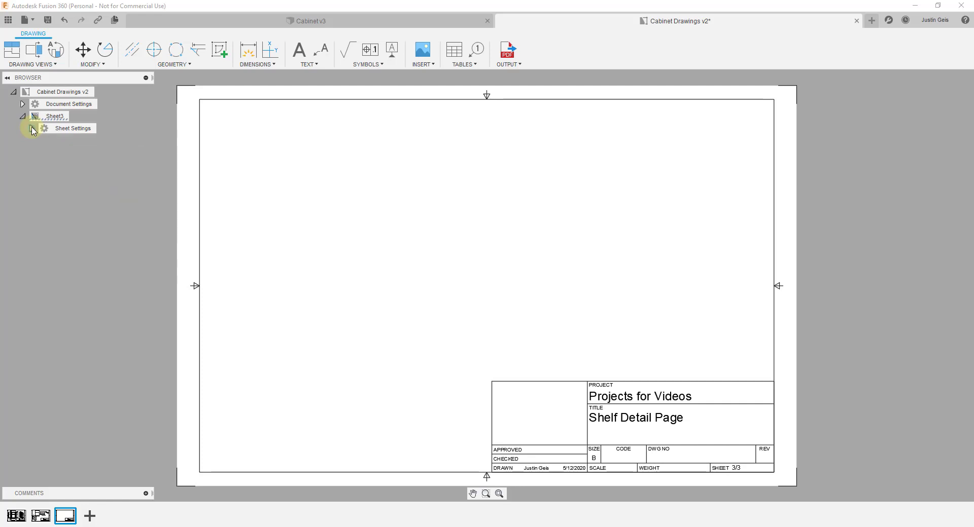
left_click(254, 20)
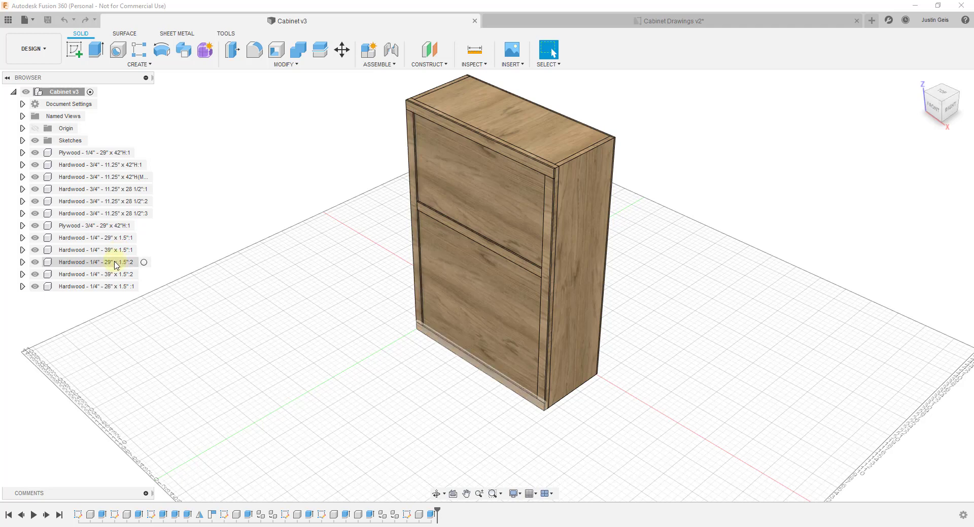
left_click(662, 21)
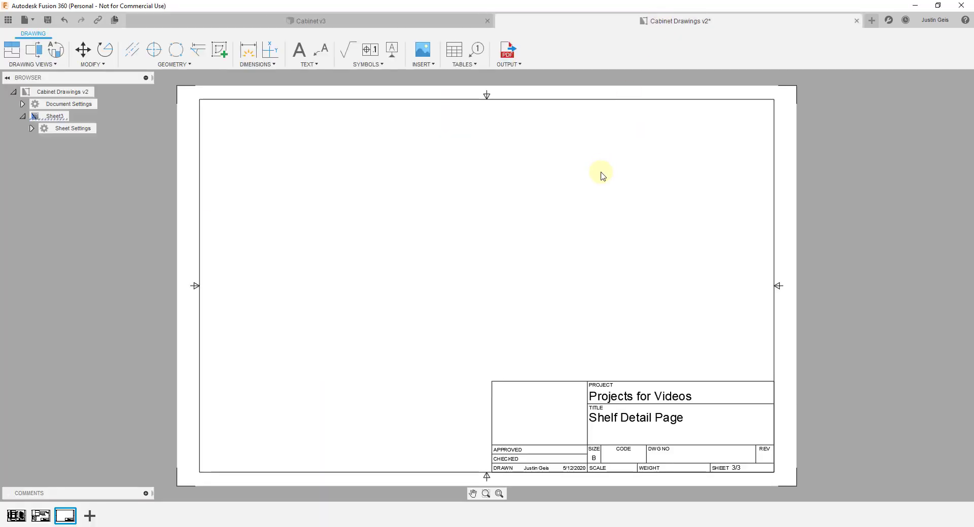
mouse_move(60, 518)
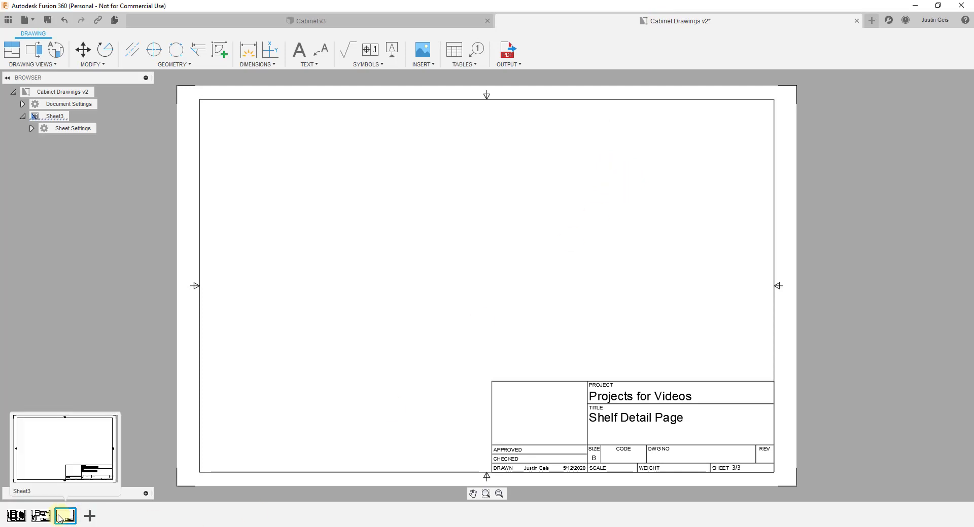
- Place a parts list table referencing Cabinet v3:1 in the upper-left area of the new sheet
left_click(461, 65)
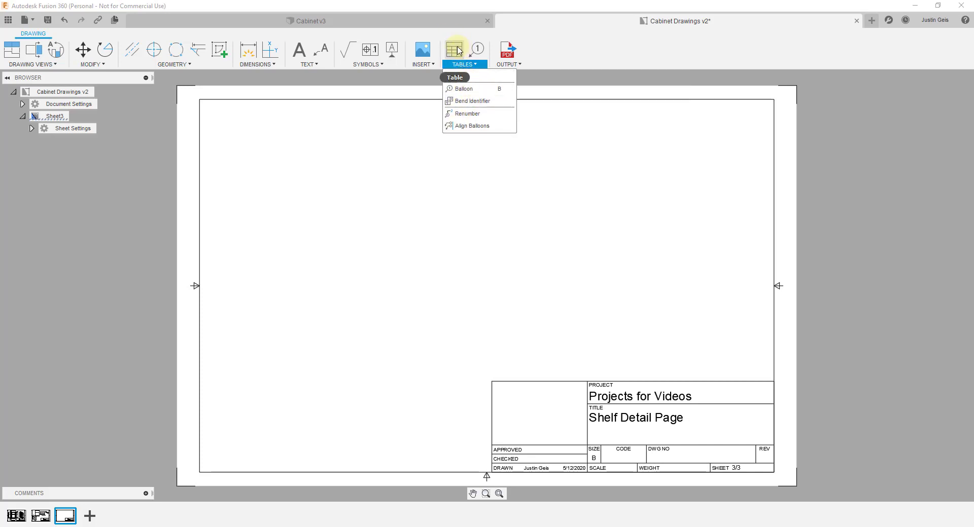
left_click(455, 50)
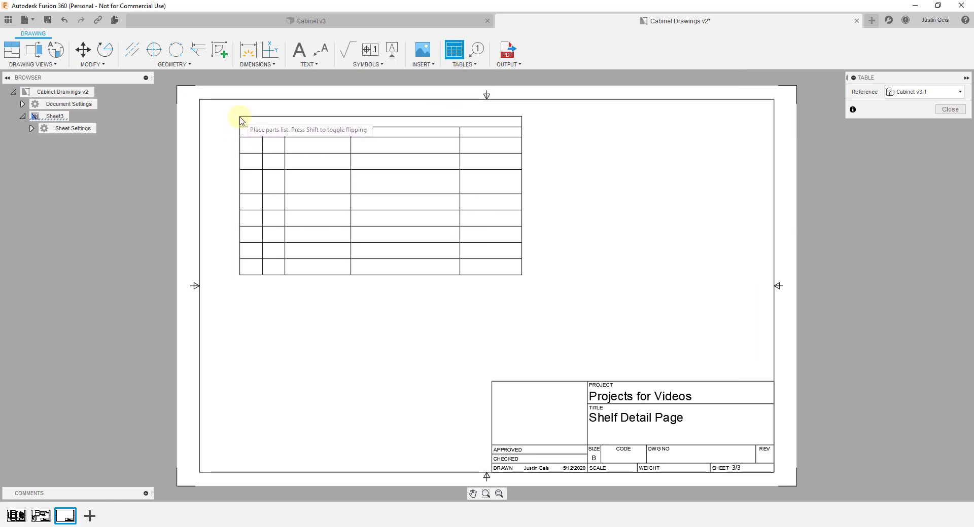
left_click(240, 120)
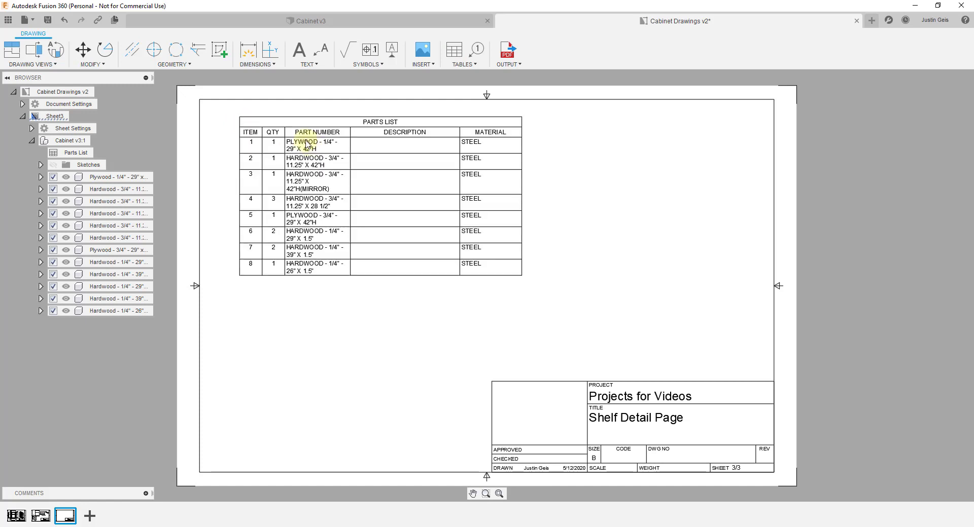
left_click(454, 50)
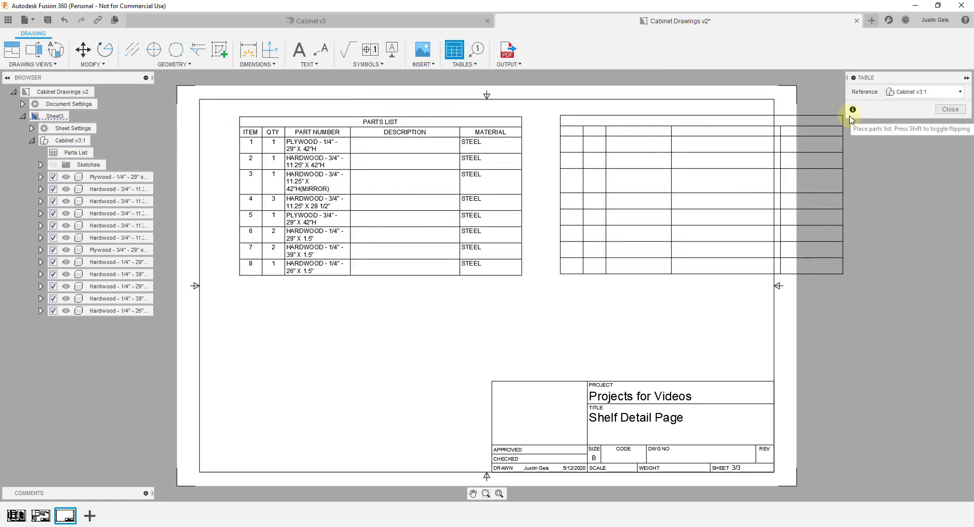
left_click(926, 93)
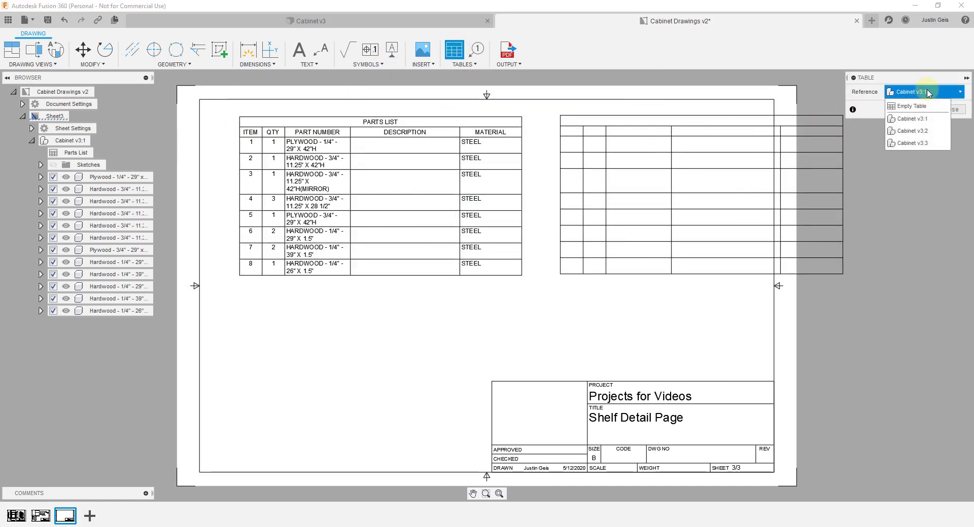
left_click(907, 120)
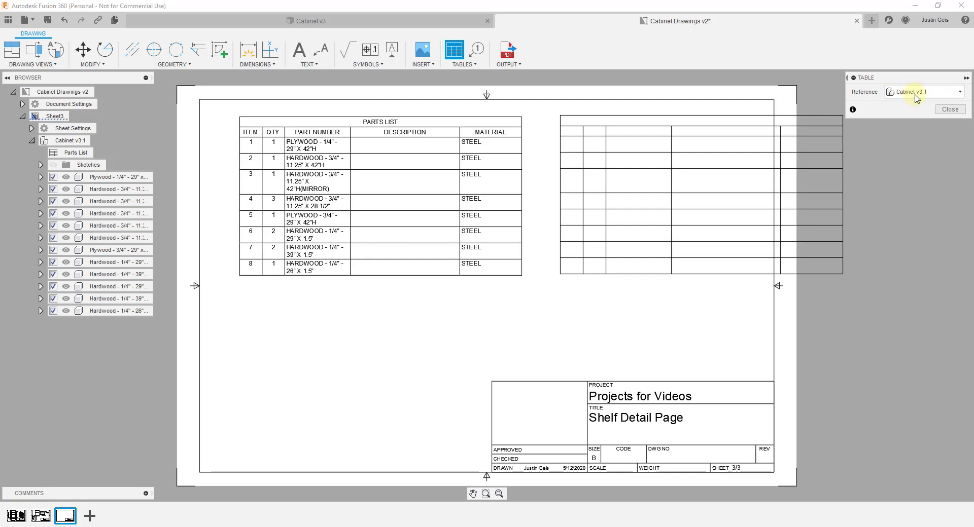
left_click(949, 109)
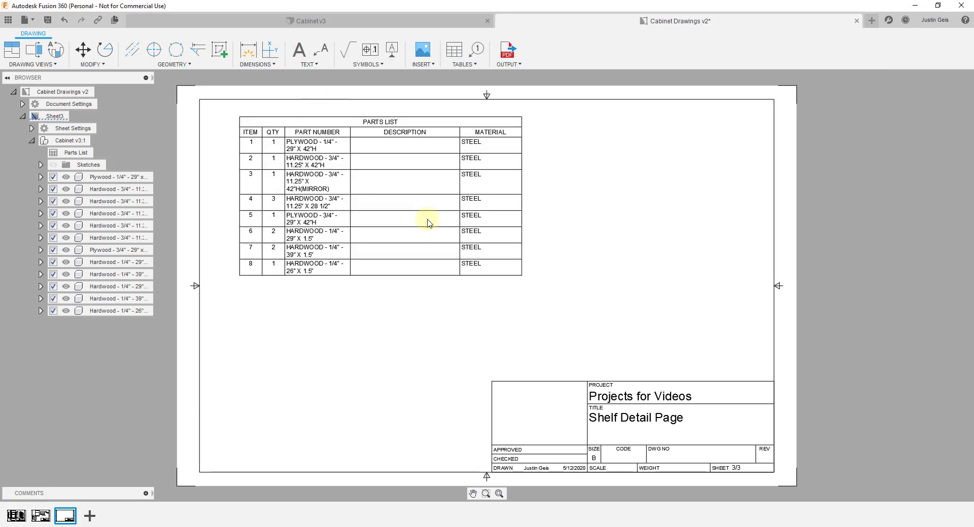
- Examine the parts list's quantities and part numbers against the component names in the cabinet model
left_click(419, 203)
left_click(401, 195)
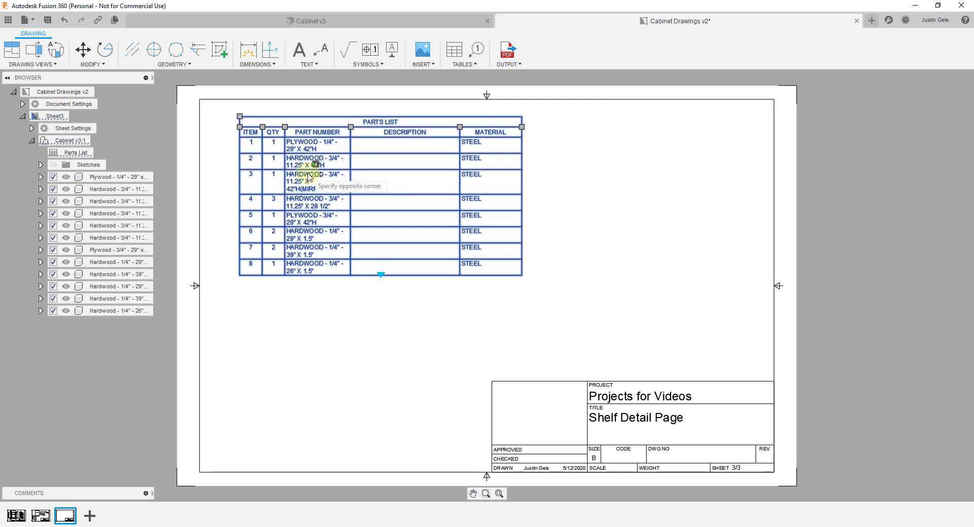
left_click(388, 318)
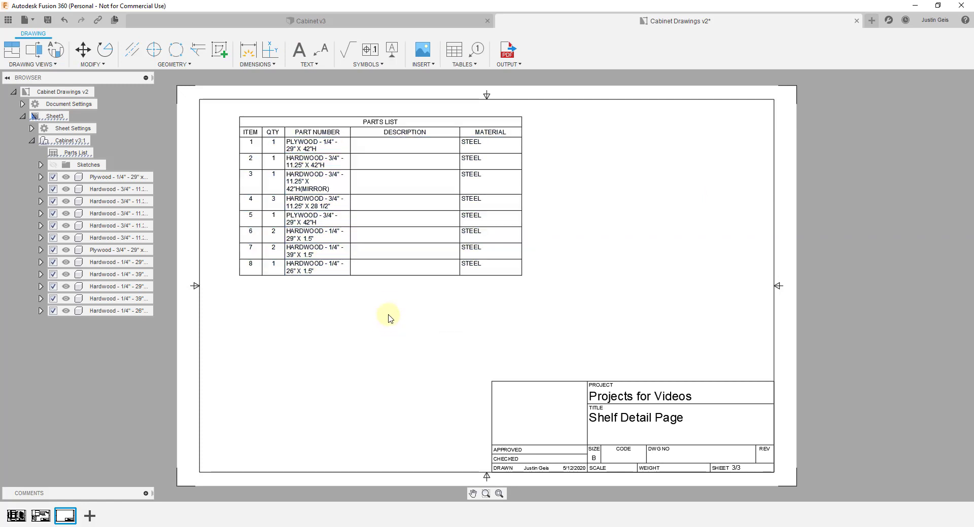
scroll(360, 323, "up", 3)
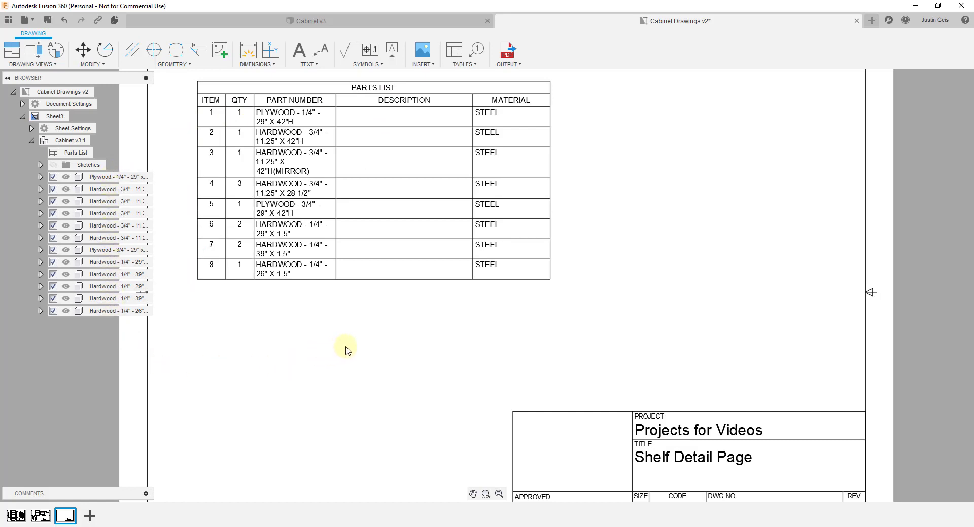
key("F6")
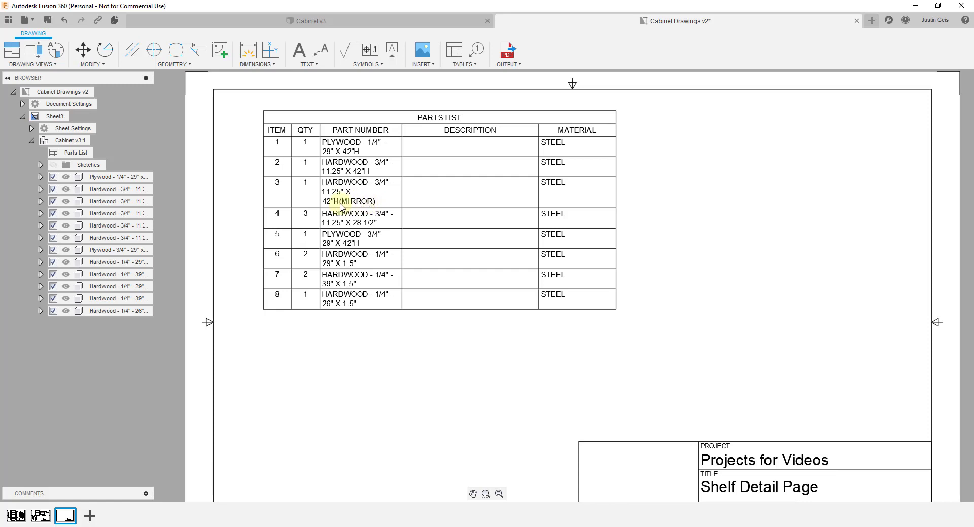
left_click(85, 201)
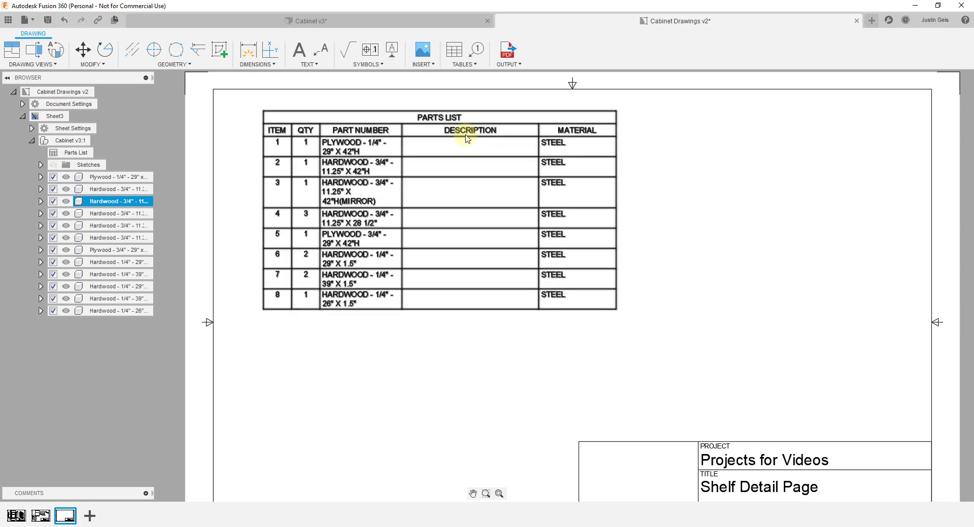
left_click(334, 20)
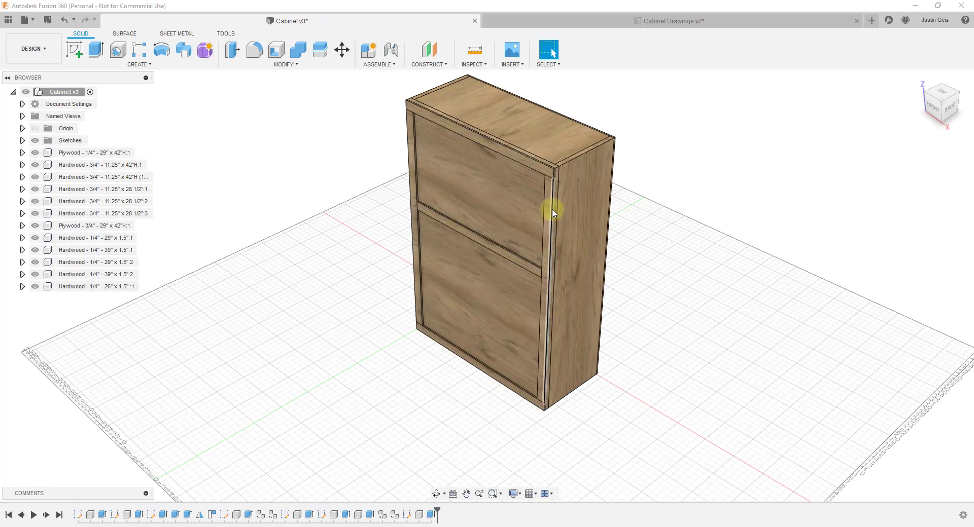
- Remove the Material and Description columns from the parts list on the third drawing sheet, keeping Item, Qty and Part Number
left_click(668, 22)
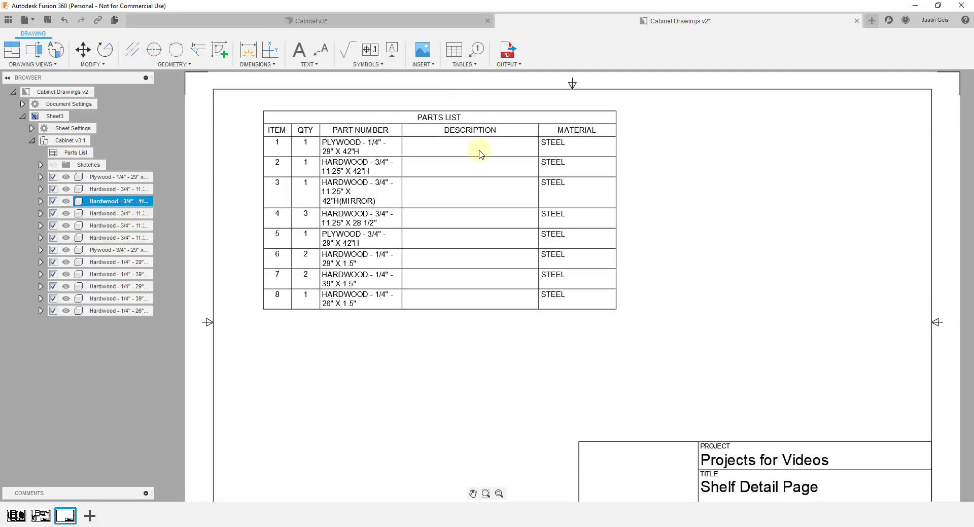
double_click(540, 148)
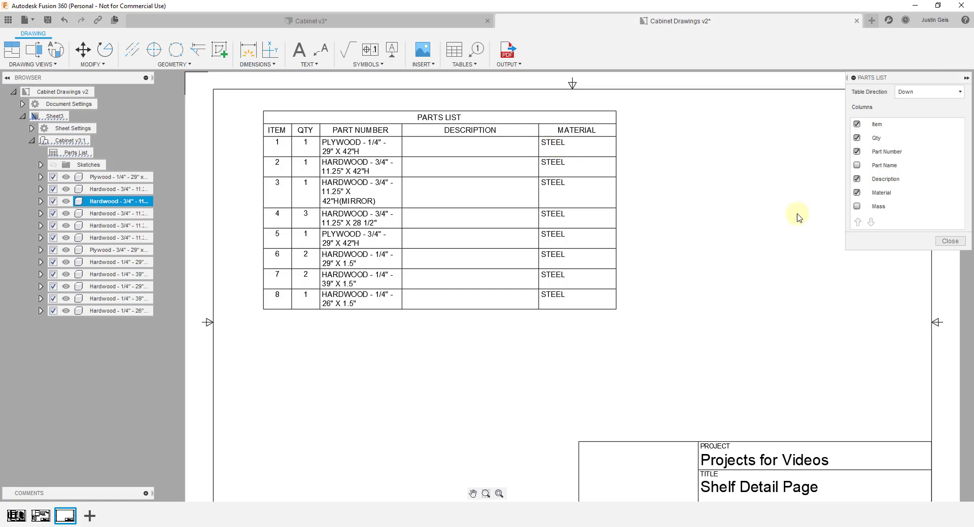
left_click(857, 193)
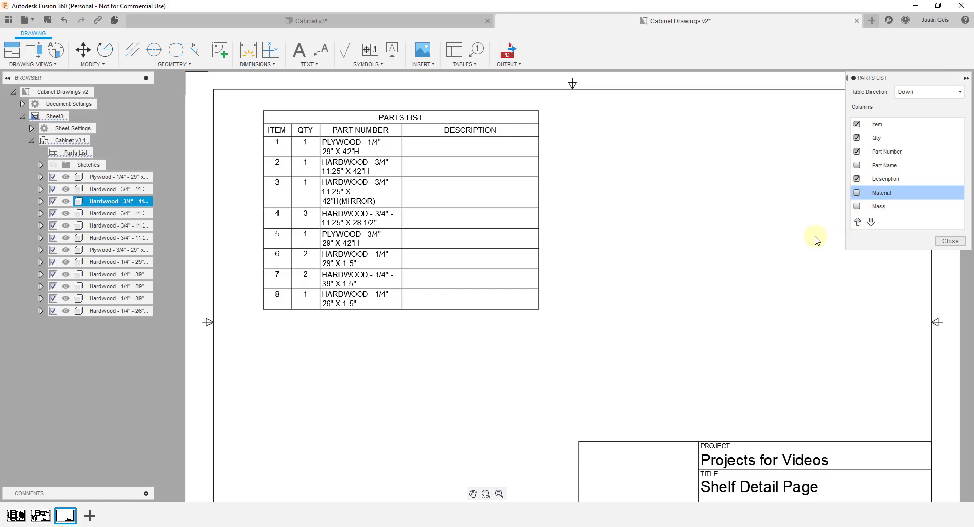
left_click(856, 179)
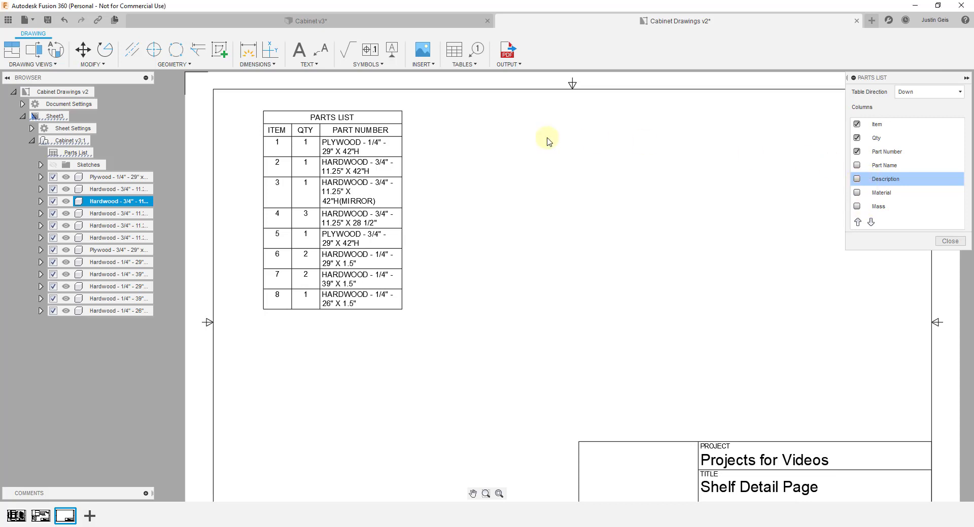
left_click(857, 193)
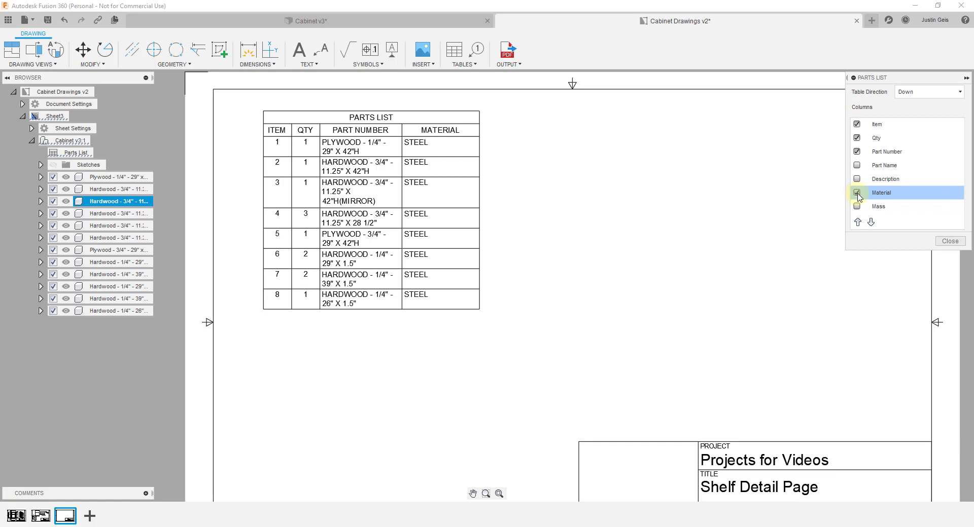
left_click(857, 193)
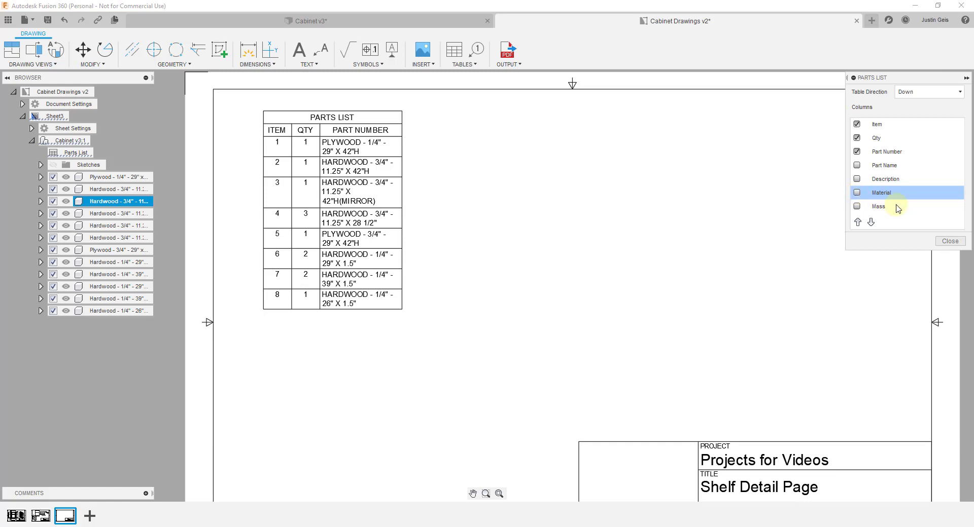
left_click(949, 242)
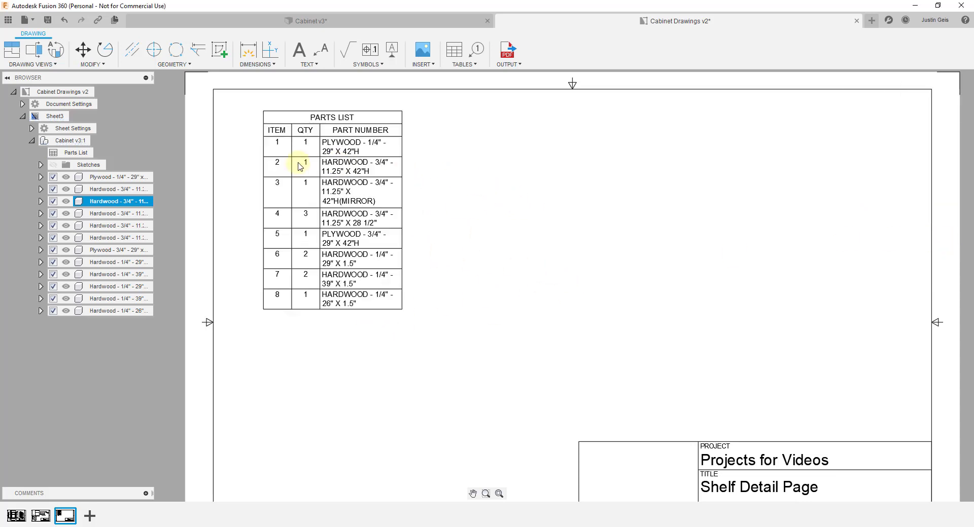
- Switch from the drawing sheet to the cabinet model and open it in the Animation workspace
scroll(394, 213, "down", 3)
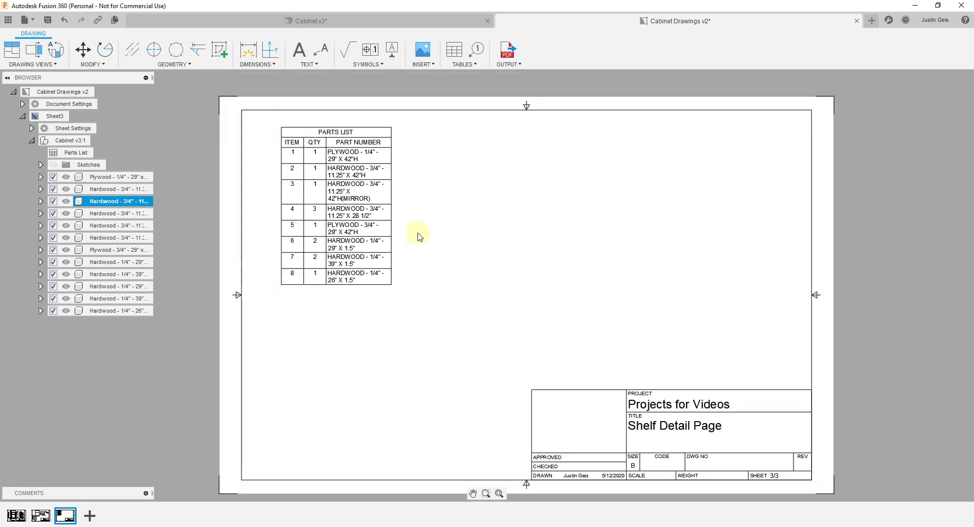
scroll(417, 232, "down", 4)
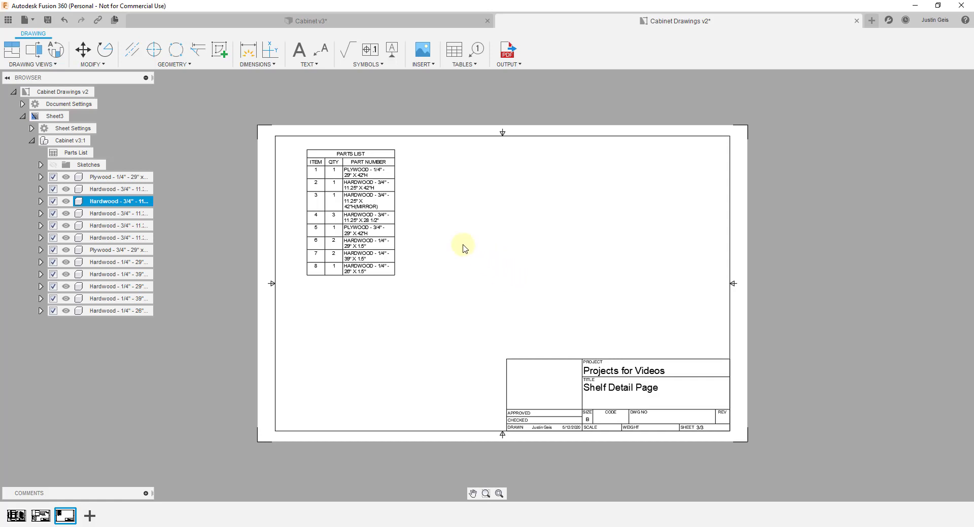
left_click(334, 22)
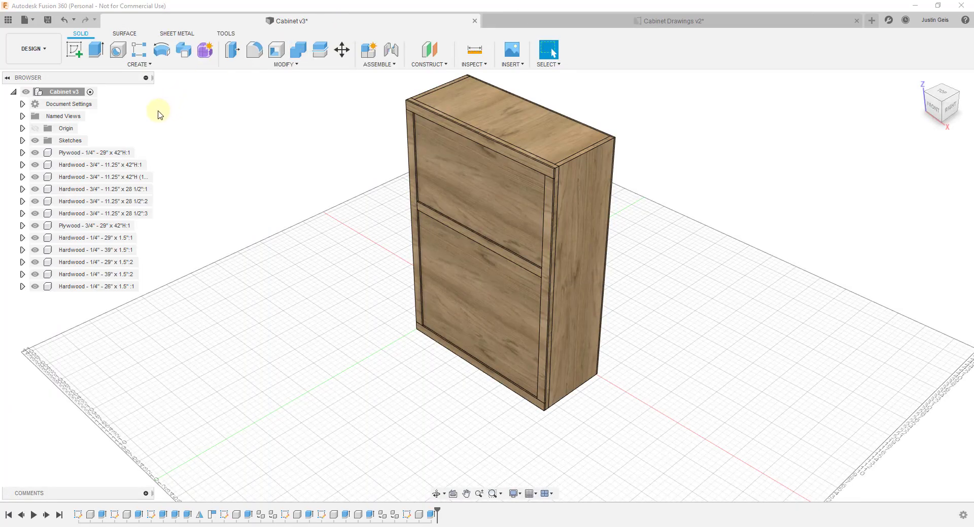
middle_click_drag(582, 139, 578, 163)
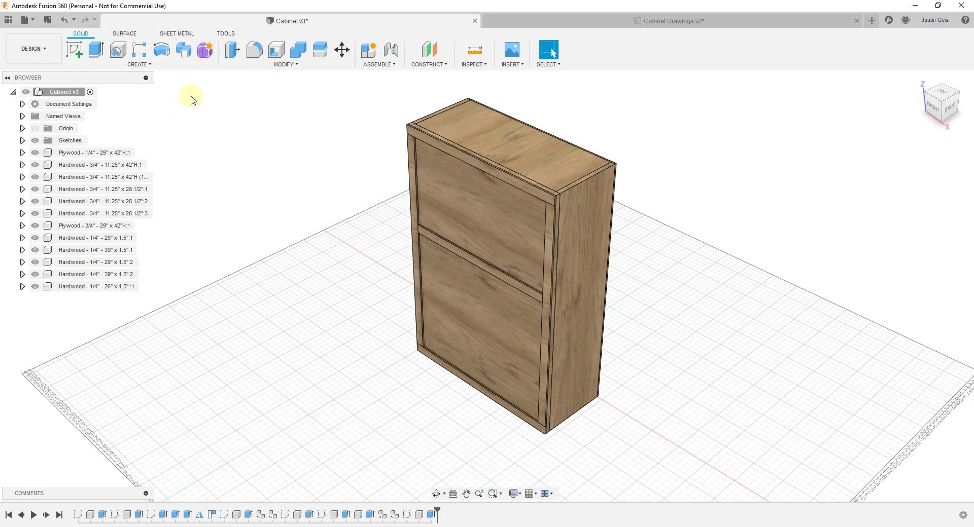
left_click(33, 53)
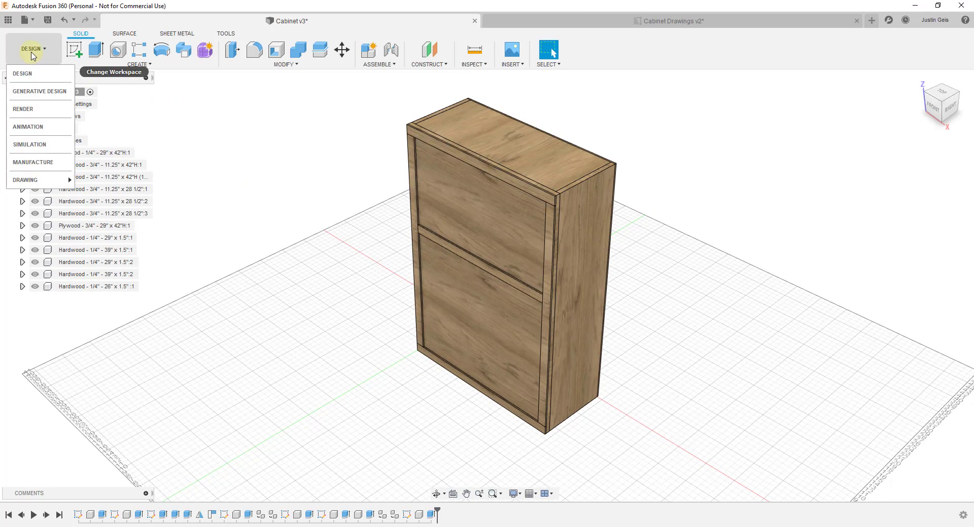
left_click(45, 126)
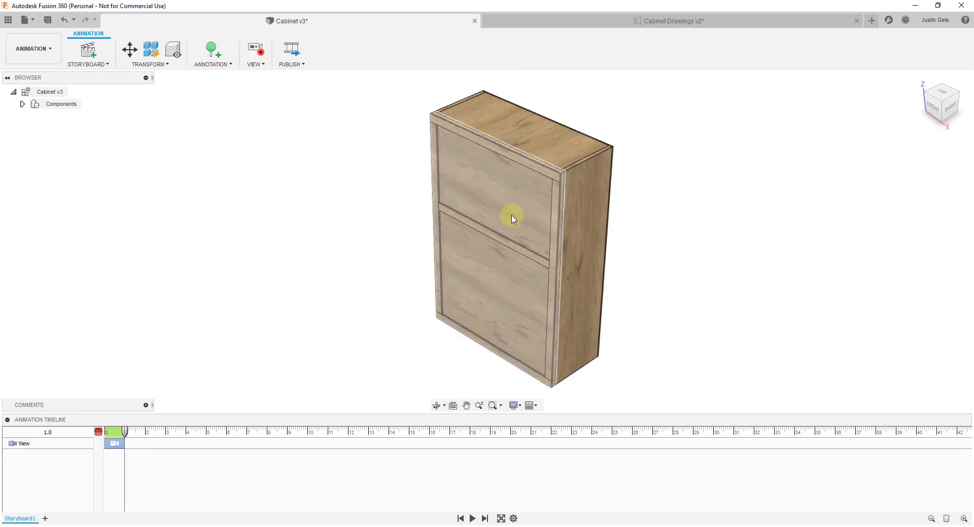
middle_click_drag(511, 219, 582, 159, "shift")
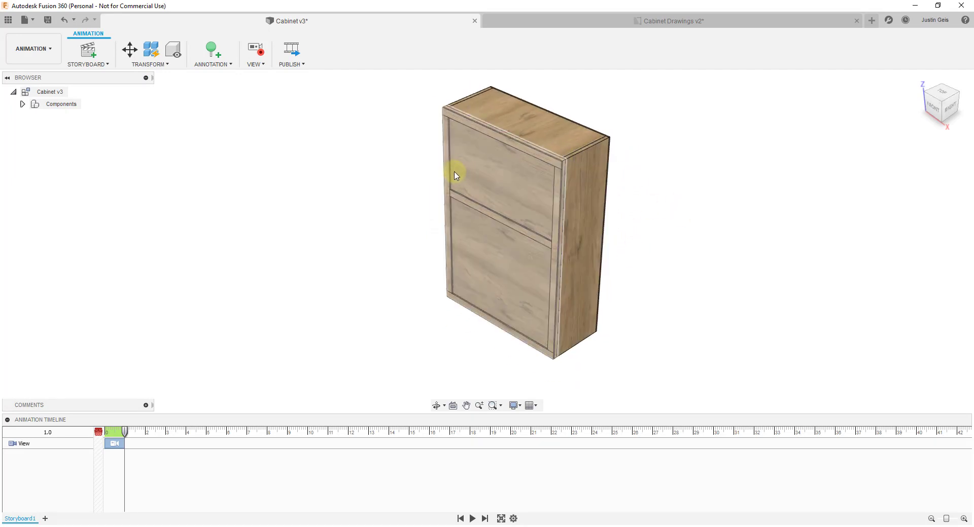
middle_click_drag(458, 169, 541, 174, "shift")
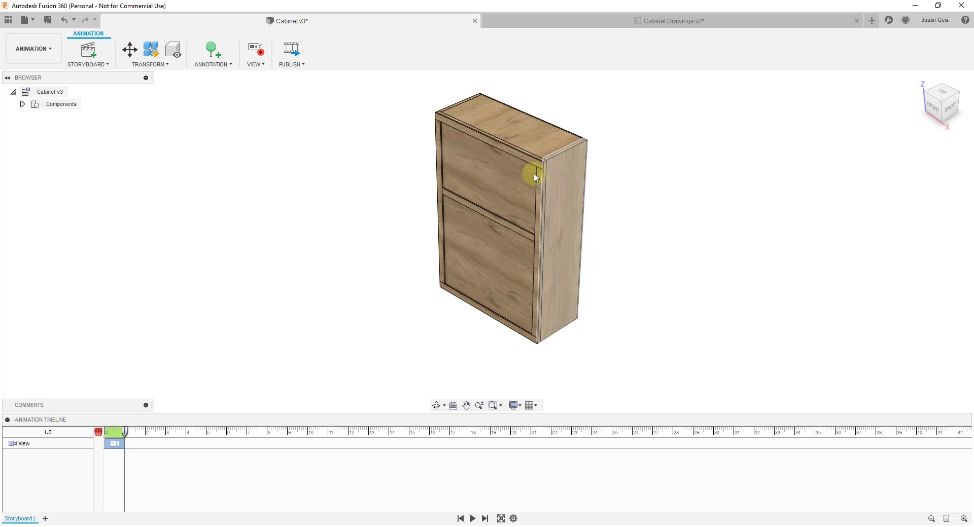
left_click(159, 59)
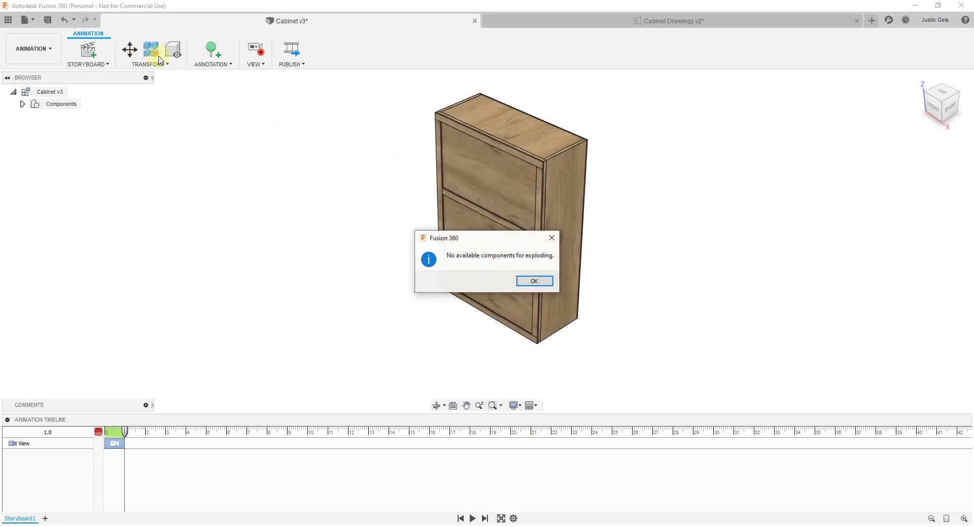
left_click(527, 282)
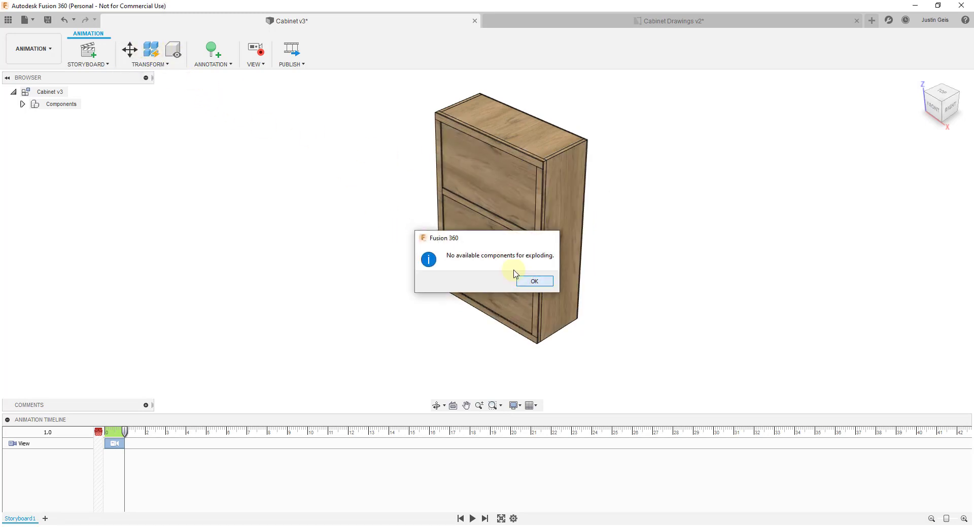
left_click(46, 106)
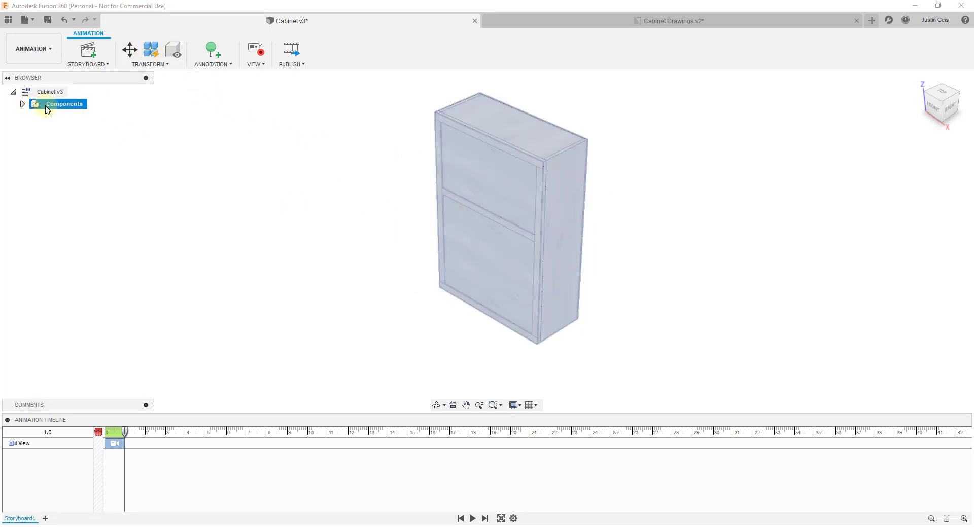
left_click(151, 51)
mouse_move(510, 111)
left_mouse_down()
mouse_move(538, 111)
mouse_move(507, 120)
mouse_move(513, 113)
mouse_move(496, 131)
mouse_move(513, 215)
left_mouse_up()
scroll(532, 276, "down", 3)
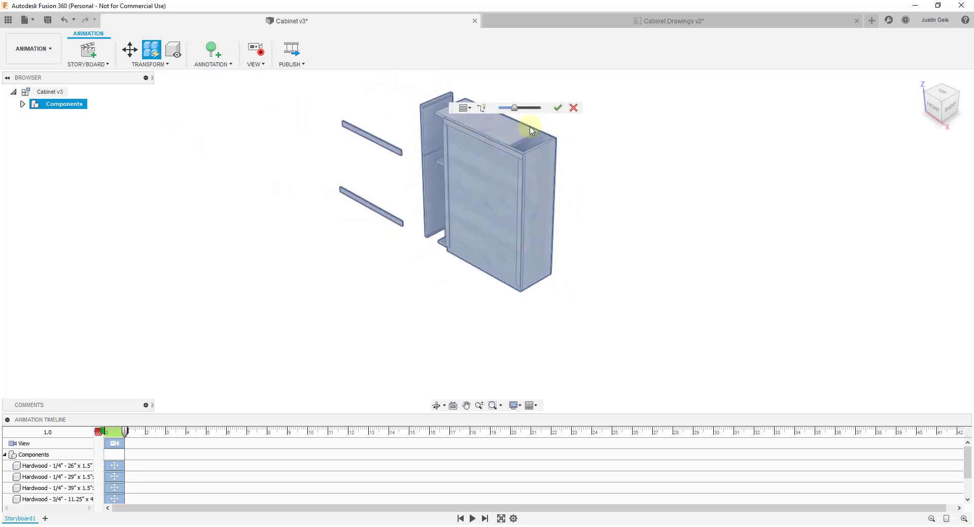
left_click(573, 107)
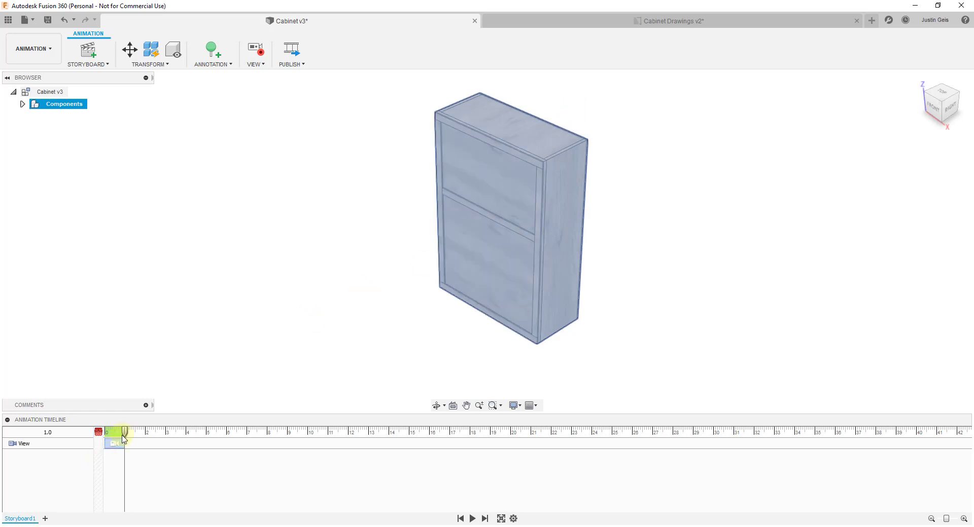
- Set the playhead before the timeline's zero mark and transform the five face-frame pieces about -19.25 in along Y, out from the cabinet front
left_click_drag(124, 431, 98, 432)
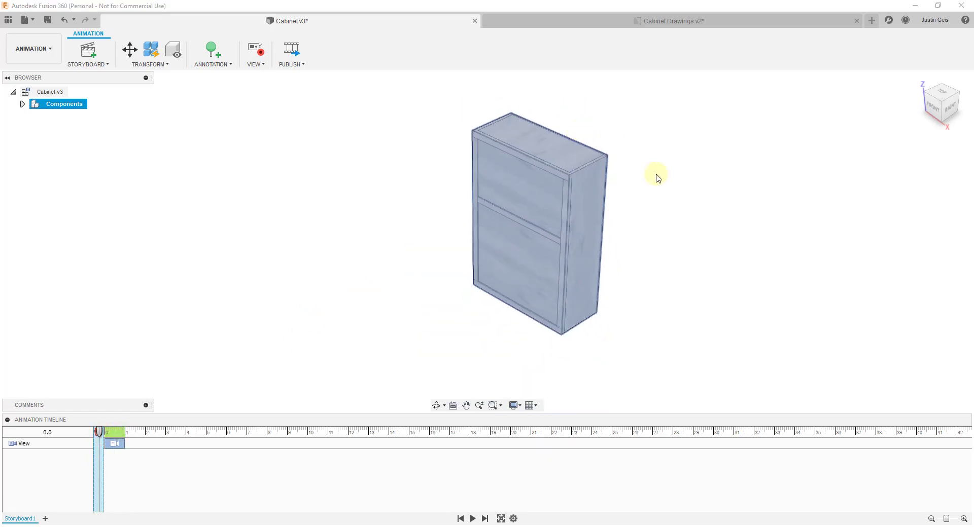
left_click(742, 165)
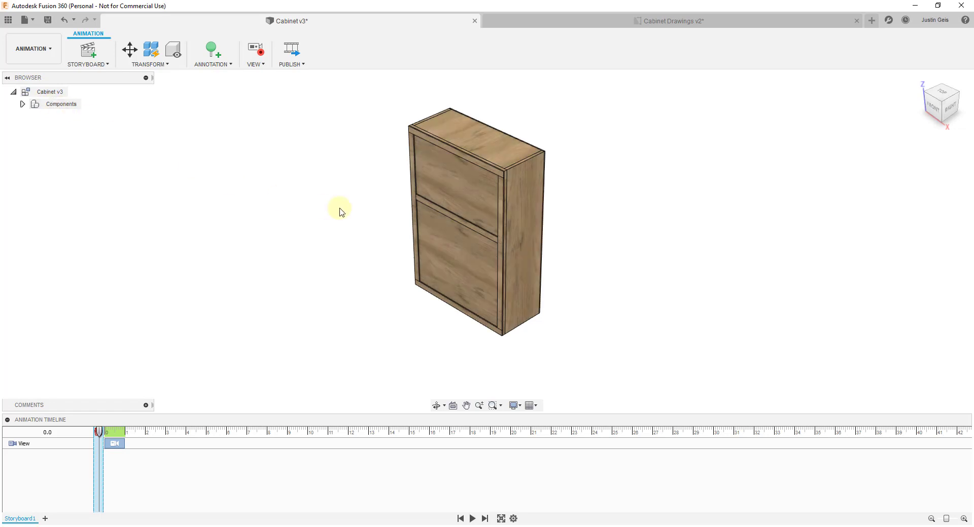
left_click(413, 173)
left_click(444, 213)
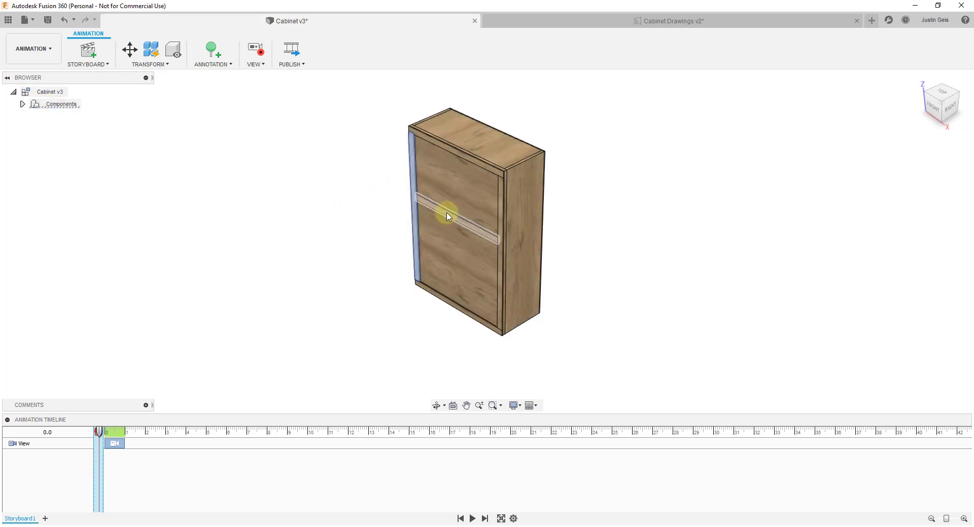
left_click(468, 163)
left_click(499, 208)
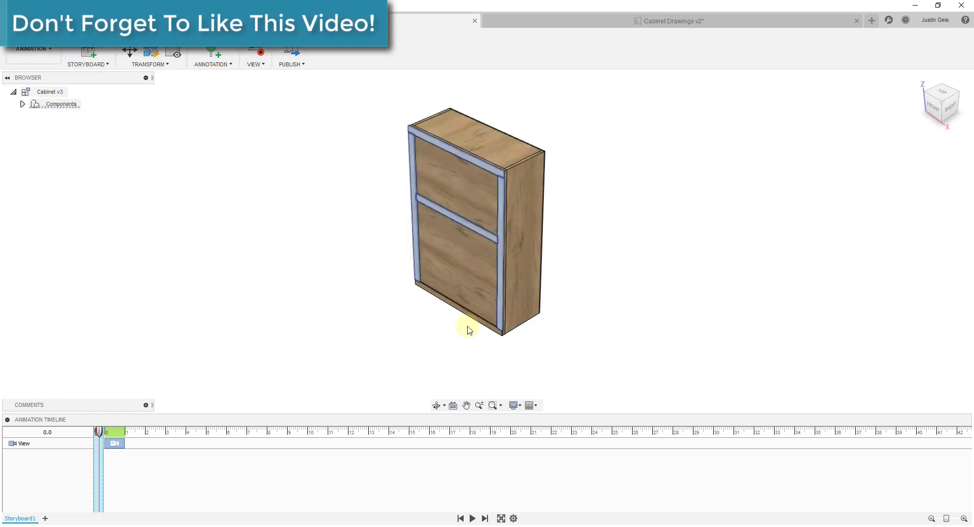
left_click(467, 316)
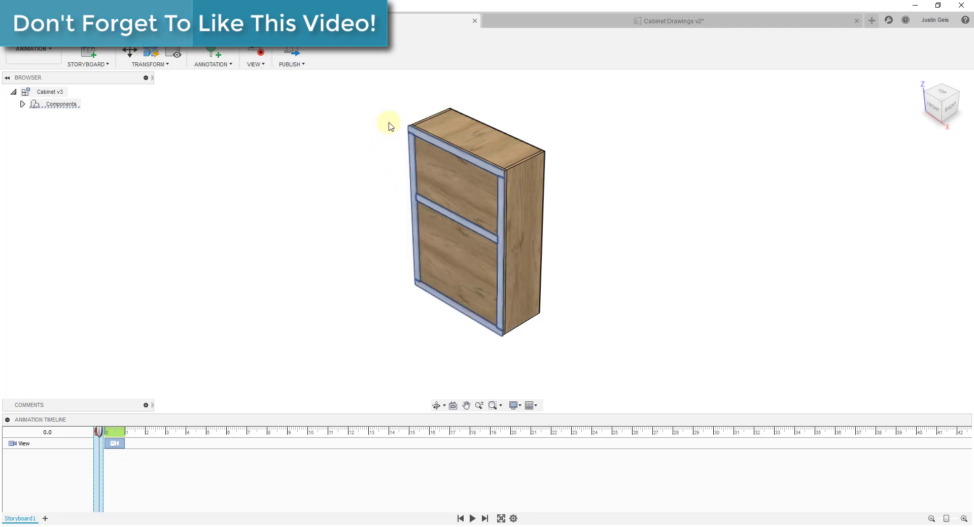
left_click(130, 53)
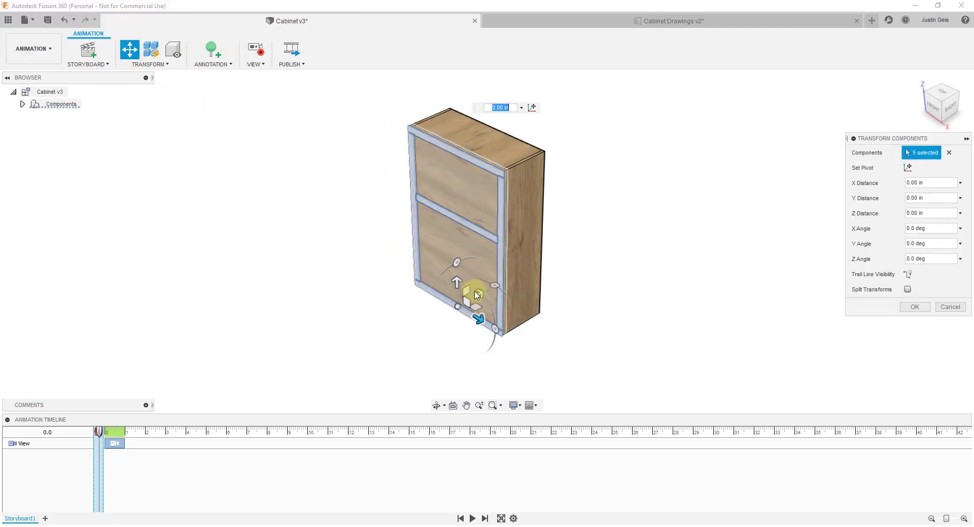
left_click_drag(475, 292, 405, 307)
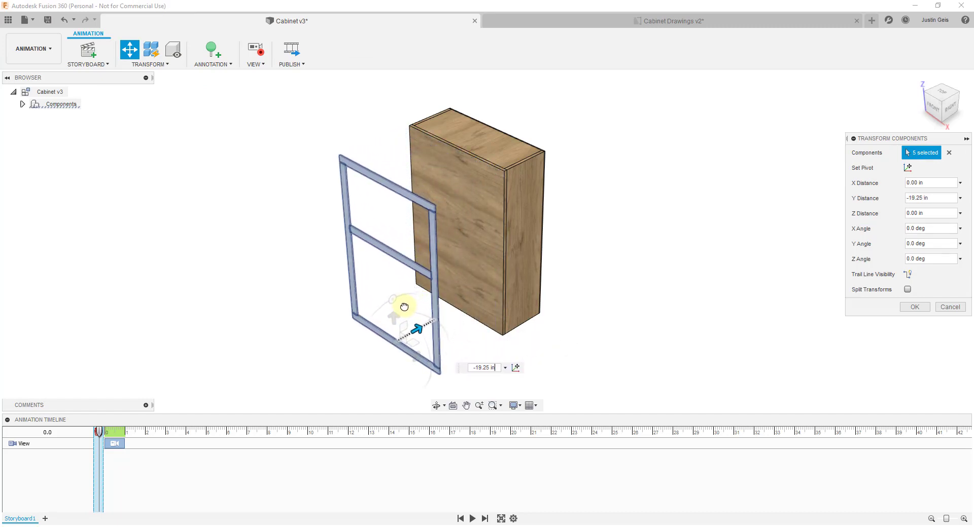
- Move the front plywood panel about -8.716 in along Y and shift the three shelves backward along Y, out of the cabinet
left_click(467, 245)
left_click_drag(464, 227, 449, 227)
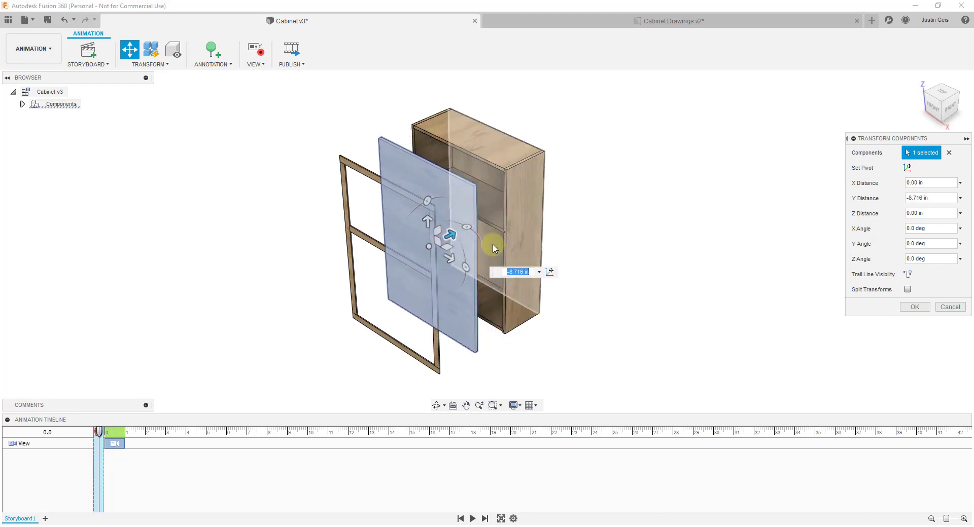
left_click(487, 299)
left_click(487, 202)
left_click(501, 147)
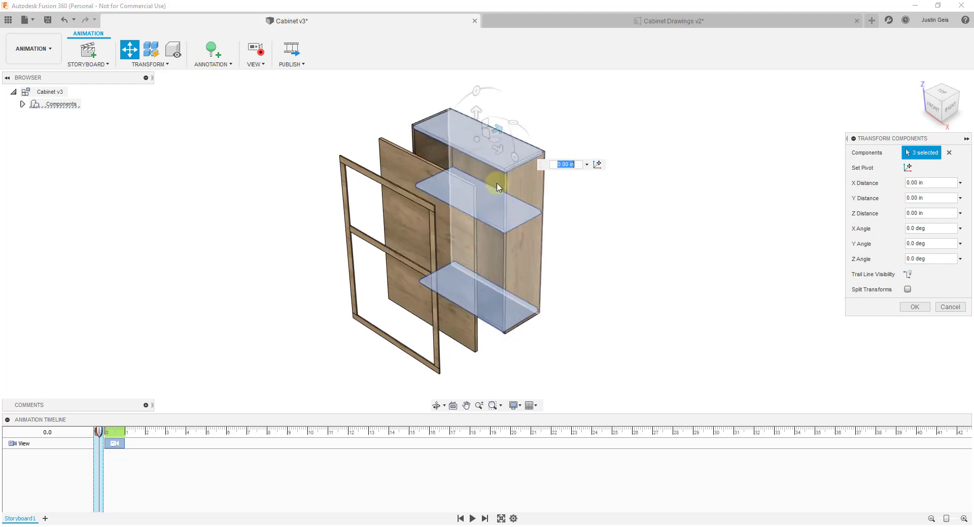
mouse_move(504, 142)
left_mouse_down()
mouse_move(504, 131)
mouse_move(537, 122)
mouse_move(503, 142)
left_mouse_up()
- Move the cabinet's back panel backward along Y, well behind the three shelves
left_click(505, 146)
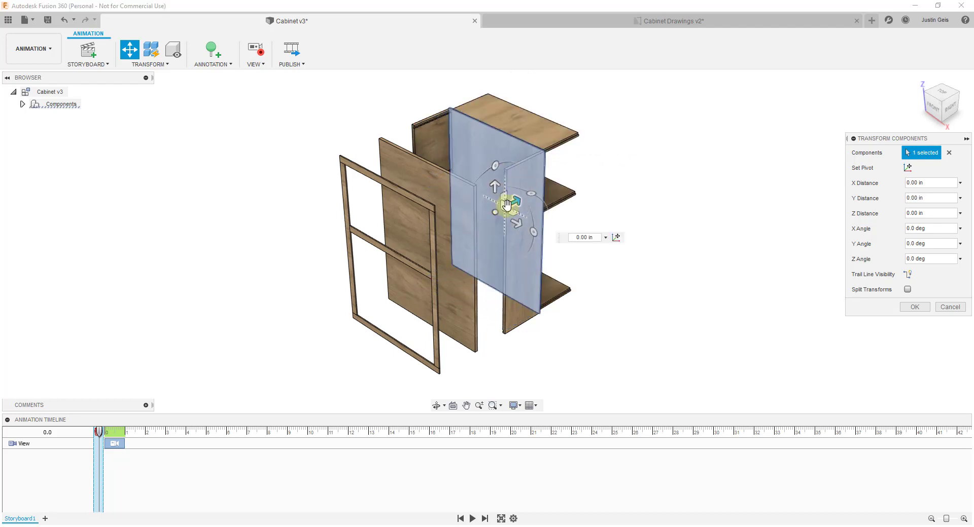
left_click_drag(515, 200, 599, 186)
type("0")
key("Return")
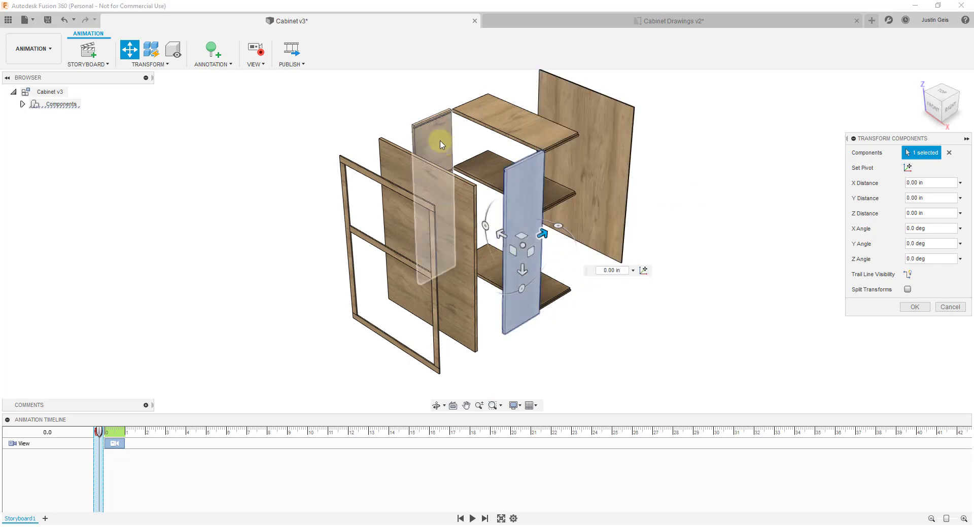
- Spread the two side panels outward along X, the left one by about -16.134 in, and accept the component transforms
left_click_drag(496, 242, 539, 222)
middle_click_drag(539, 221, 654, 264, "shift")
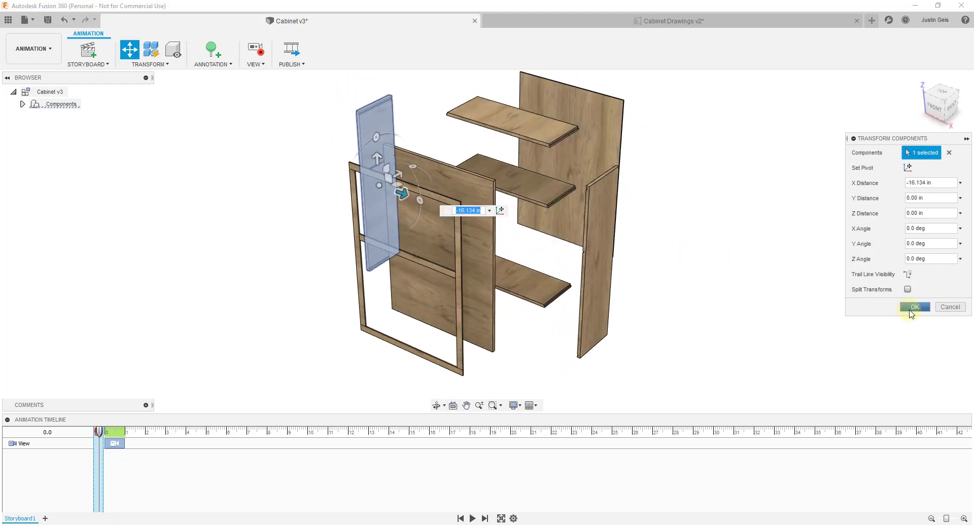
left_click(915, 307)
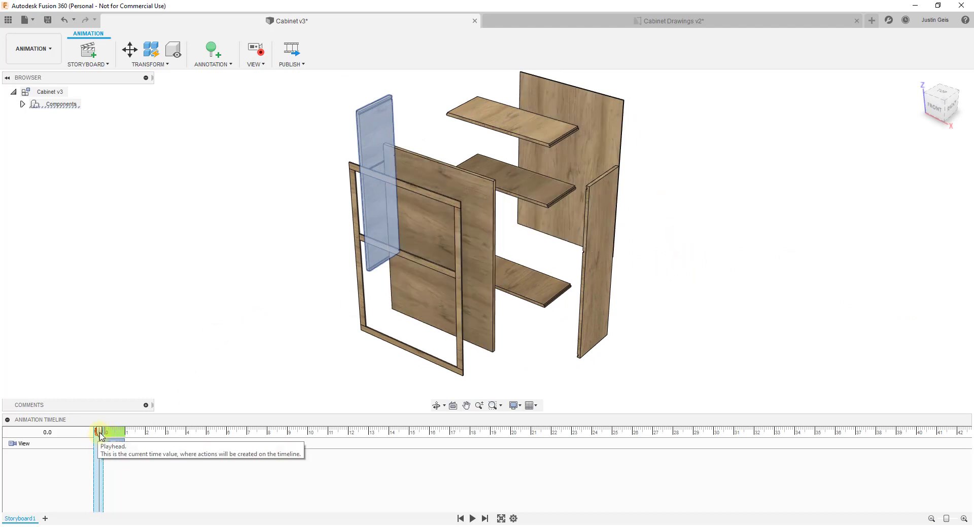
mouse_move(100, 434)
left_mouse_down()
mouse_move(138, 434)
mouse_move(99, 437)
left_mouse_up()
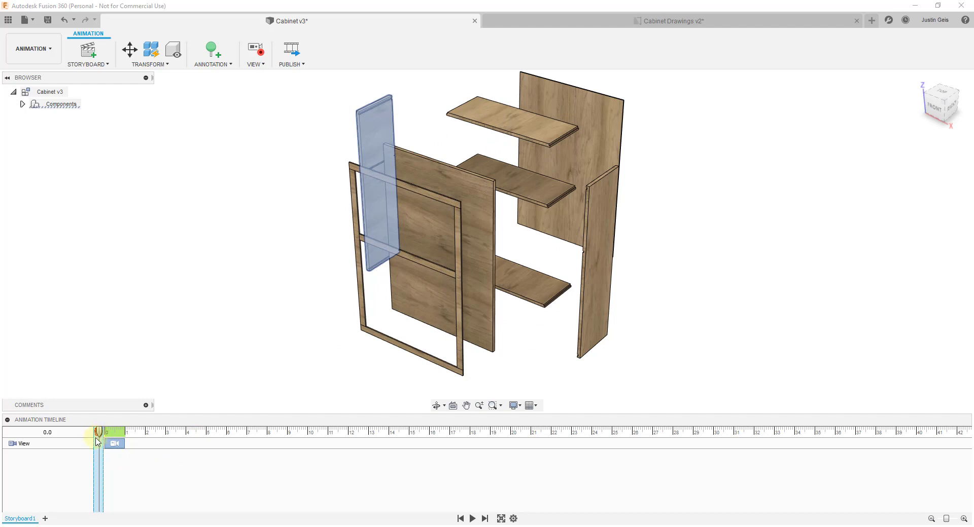
mouse_move(101, 433)
left_mouse_down()
mouse_move(130, 433)
mouse_move(100, 436)
left_mouse_up()
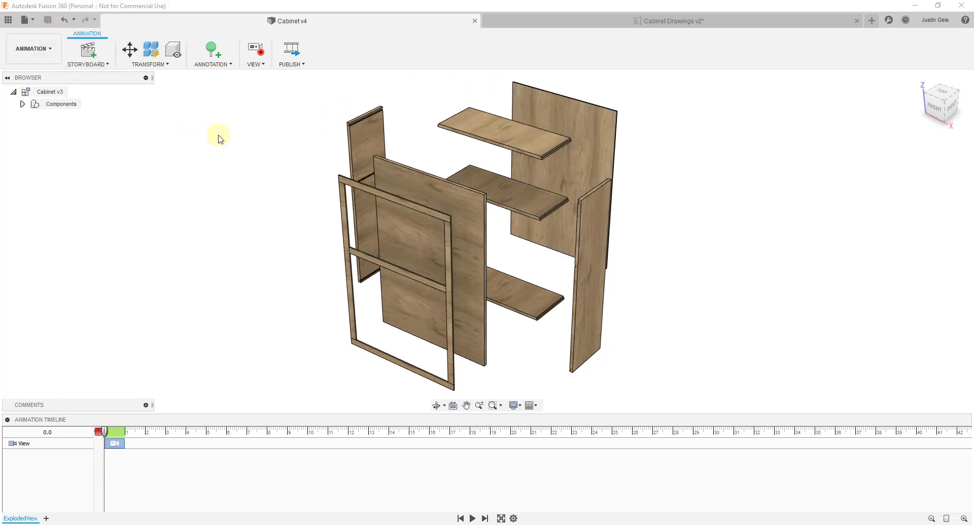
- Switch to the Cabinet Drawings document and check the version status of its reference to the cabinet design
left_click(650, 21)
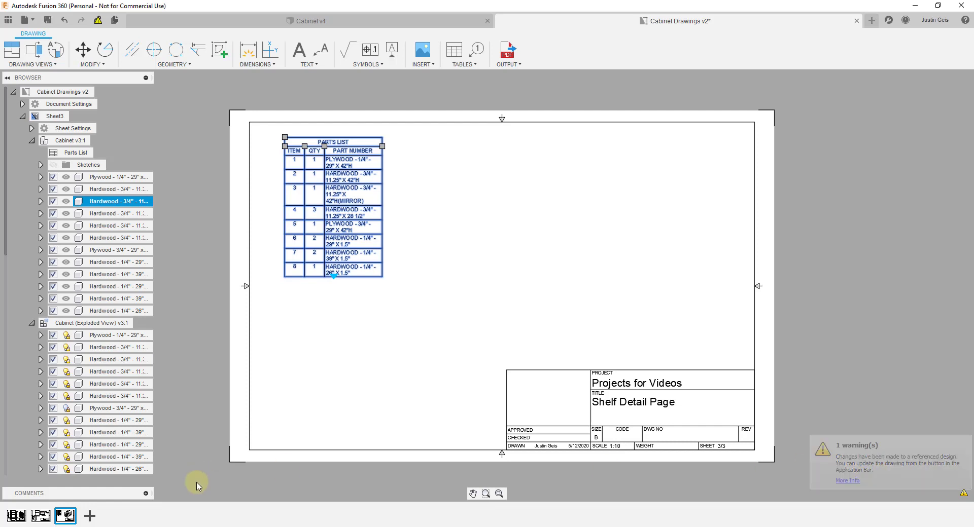
mouse_move(964, 494)
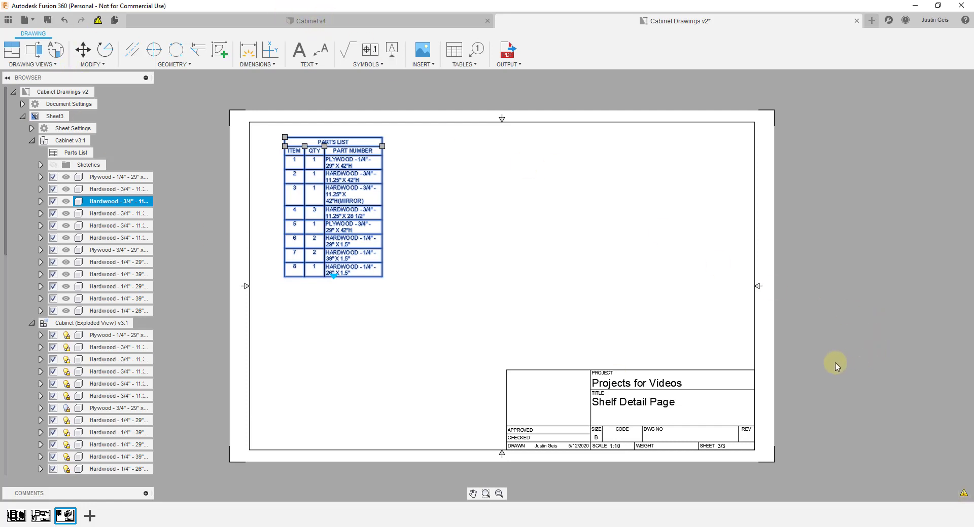
mouse_move(98, 23)
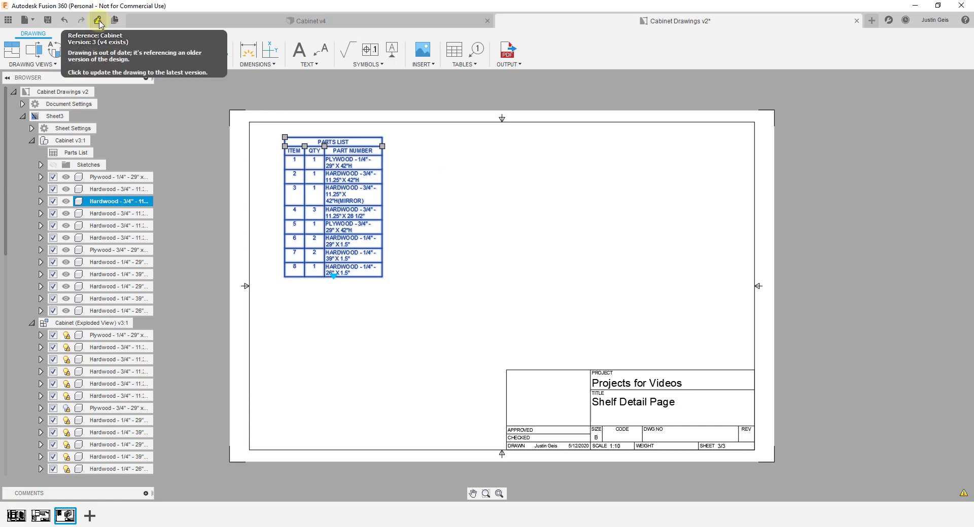
left_click(28, 65)
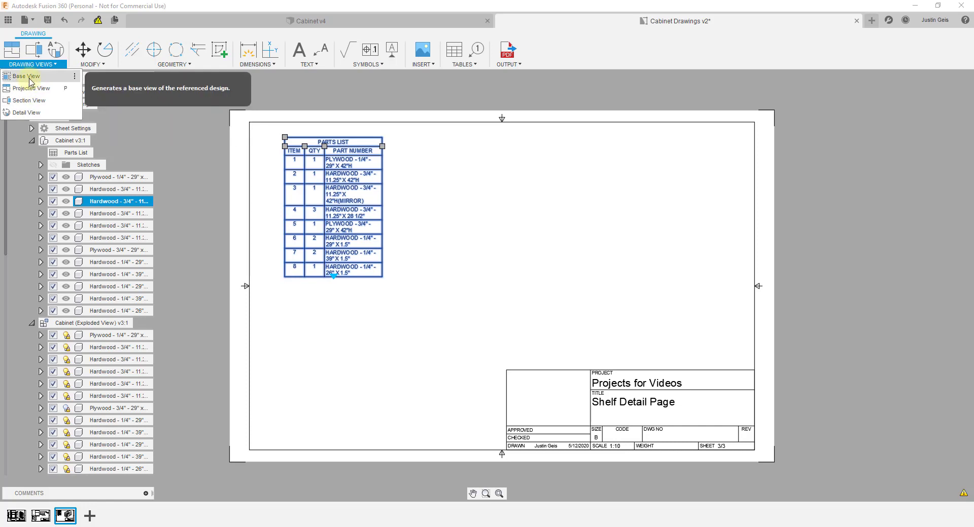
left_click(36, 77)
left_click(603, 230)
left_click(928, 91)
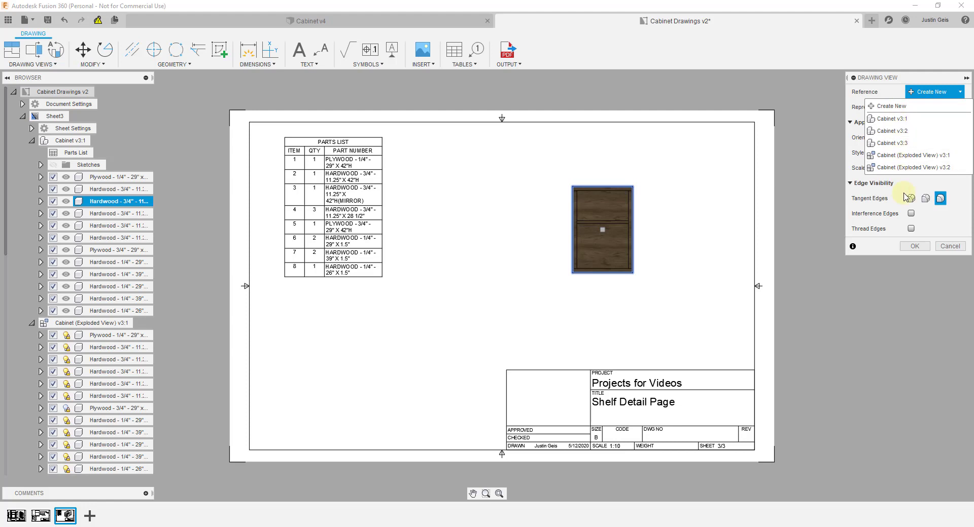
left_click(949, 246)
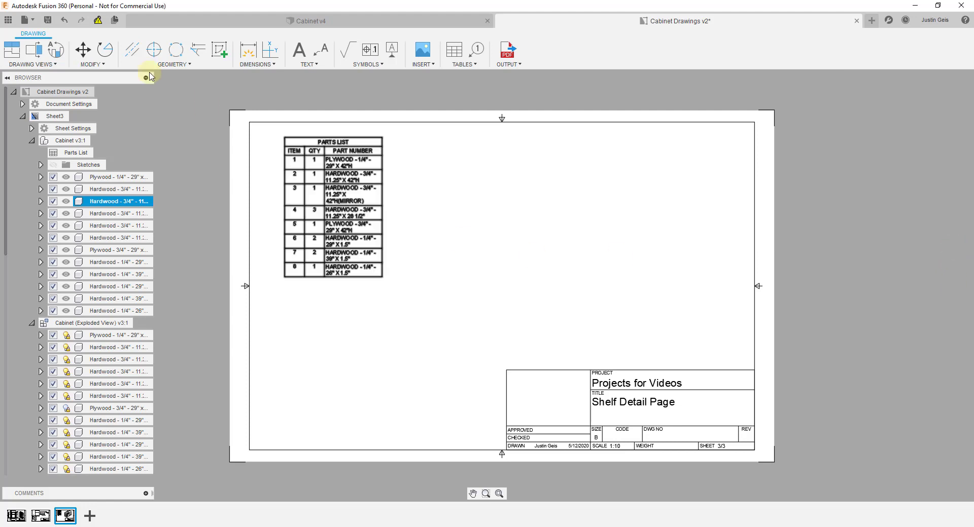
- Update the drawing to the latest version of the referenced cabinet design
left_click(98, 20)
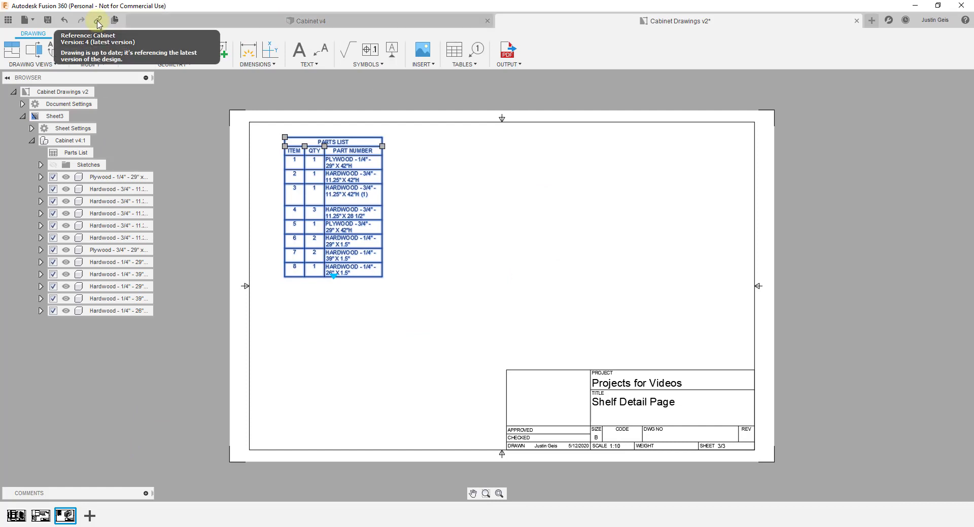
- Start a new drawing view of the cabinet on the third sheet using the ExplodedView representation
left_click(562, 247)
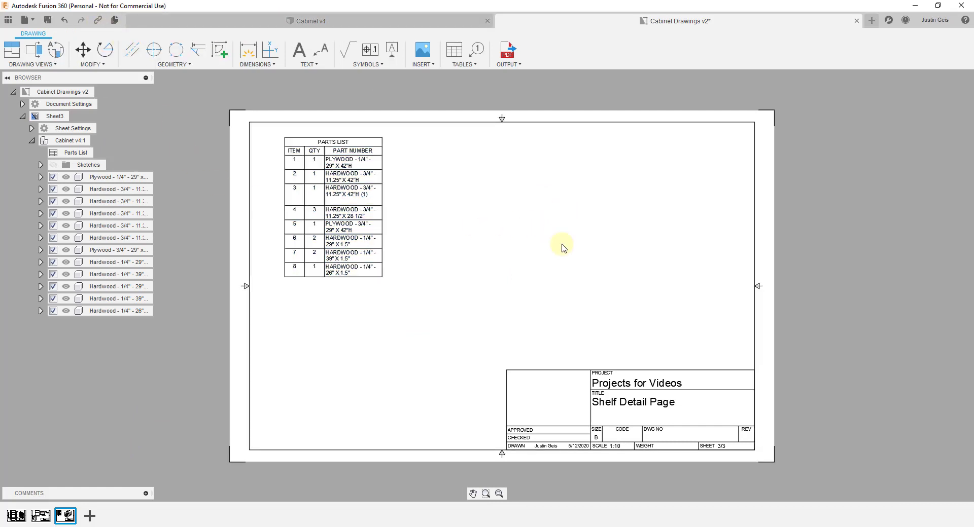
left_click(40, 67)
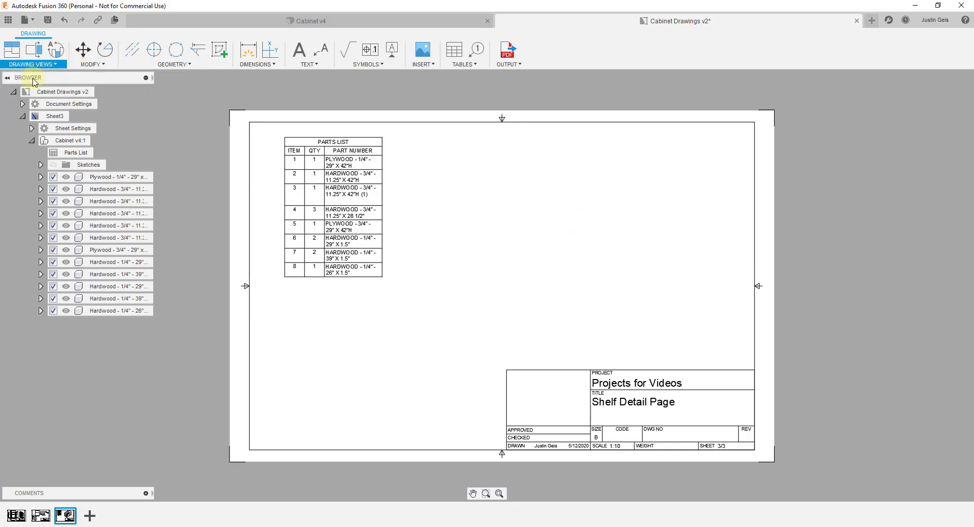
left_click(616, 237)
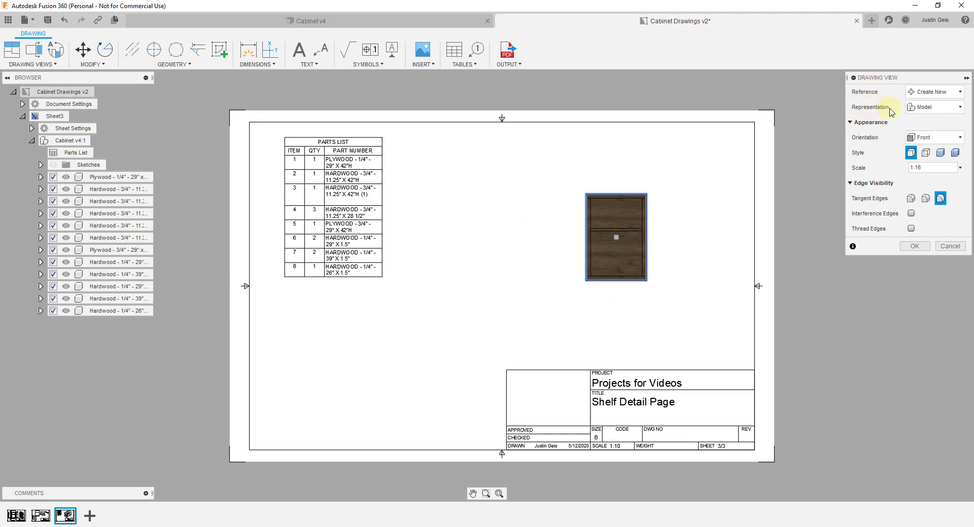
left_click(920, 108)
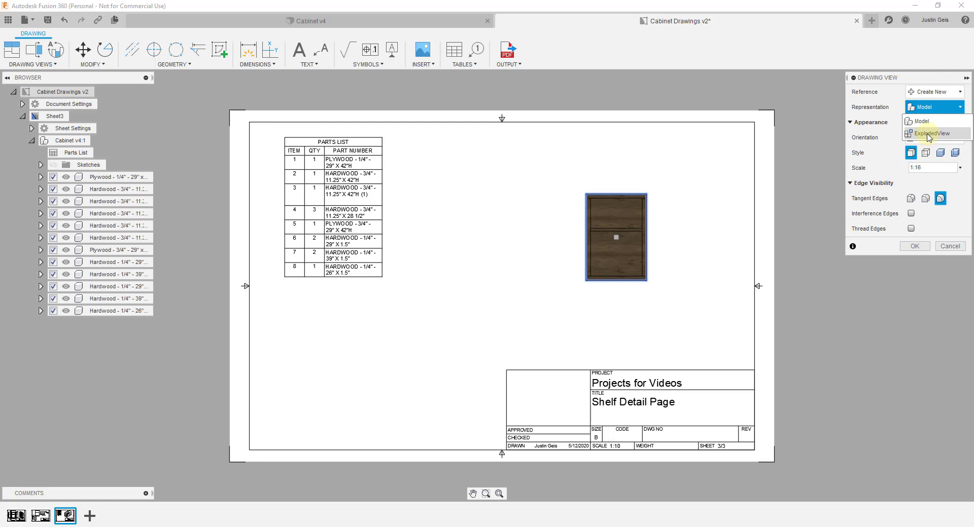
left_click(928, 135)
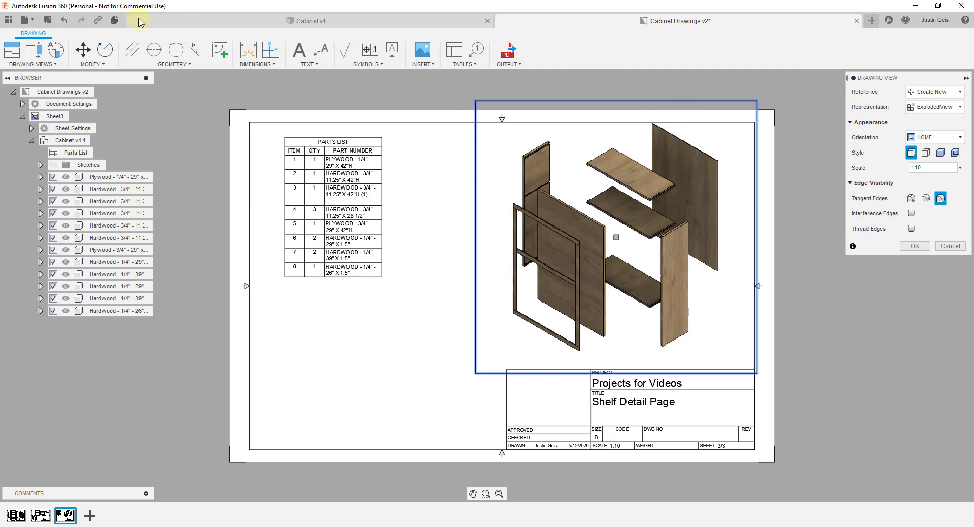
- Try a 1:8 scale for the exploded view, and return the scale to 1:10
mouse_move(109, 22)
left_click(953, 167)
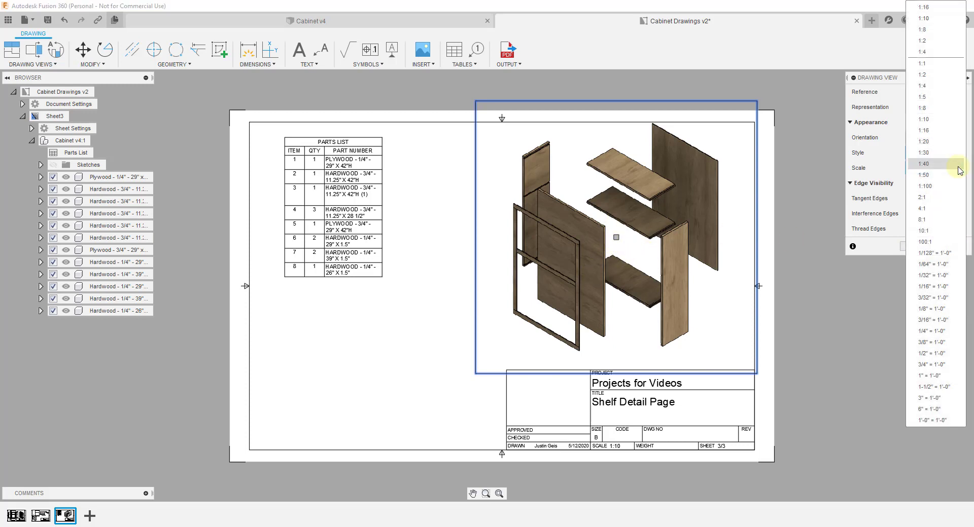
left_click(932, 109)
left_click(954, 169)
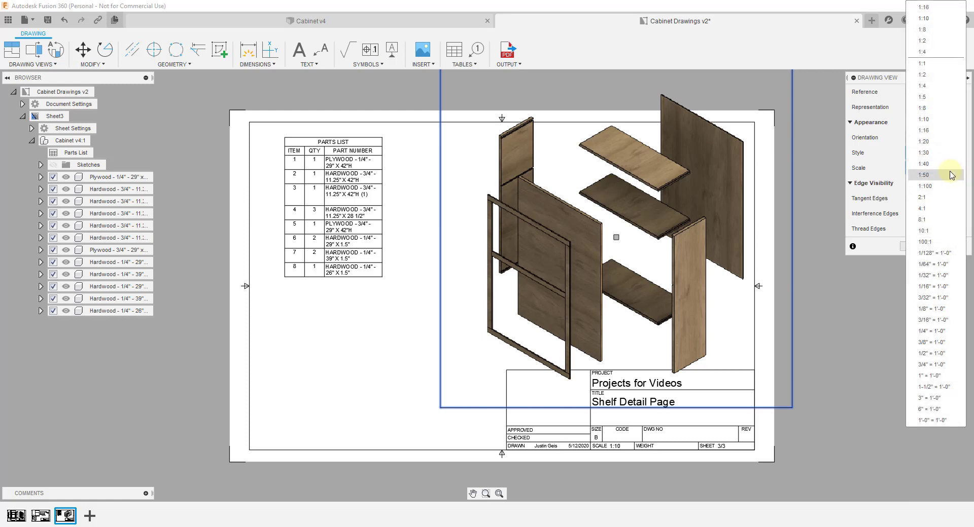
left_click(933, 119)
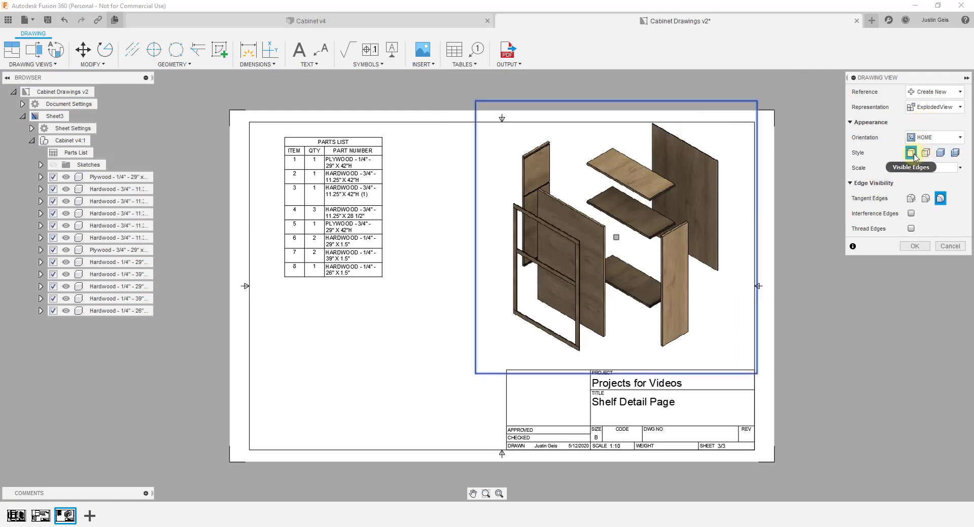
- Set the exploded view's style to Shaded and accept the view on the sheet
left_click(955, 155)
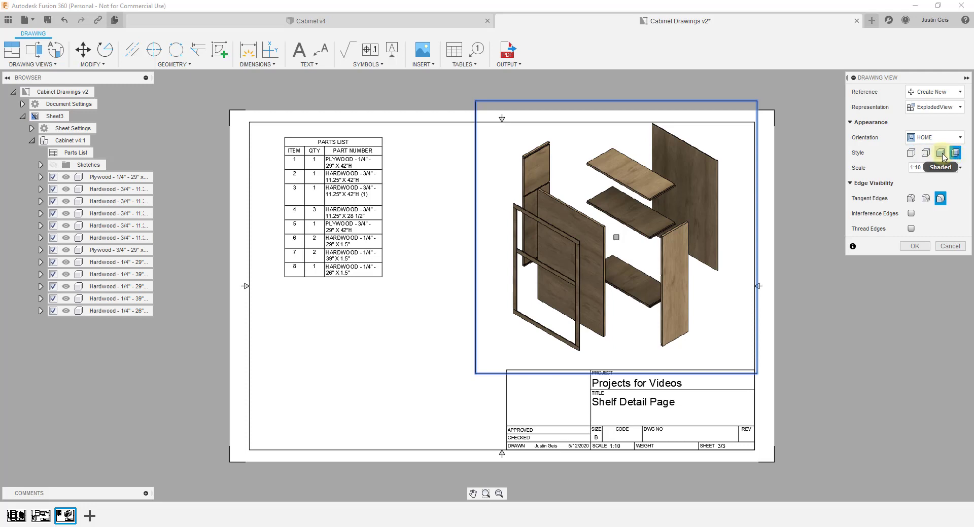
left_click(940, 153)
left_click(916, 247)
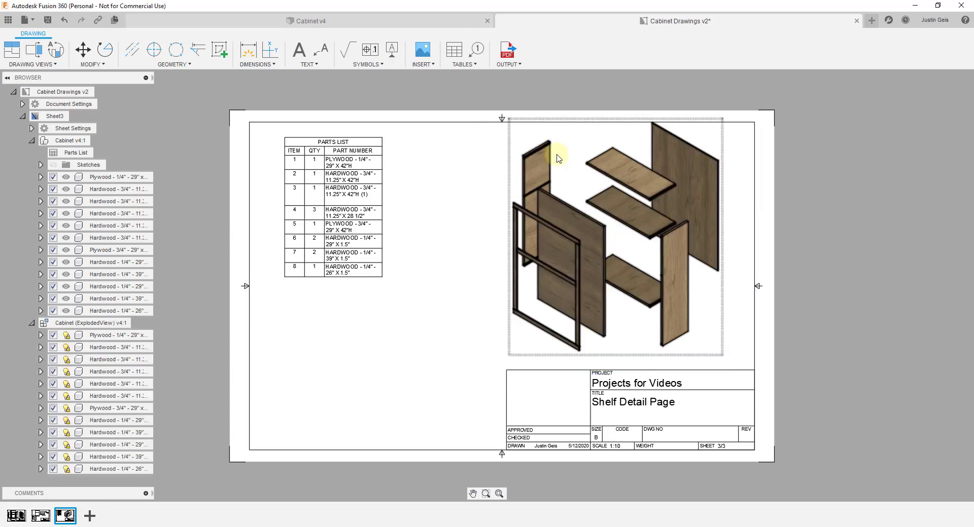
scroll(725, 212, "up", 2)
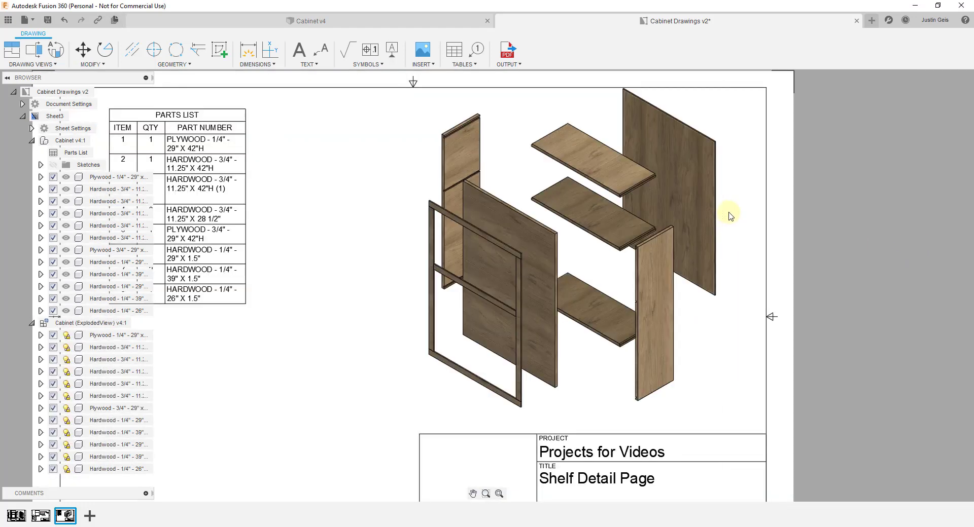
scroll(690, 274, "down", 2)
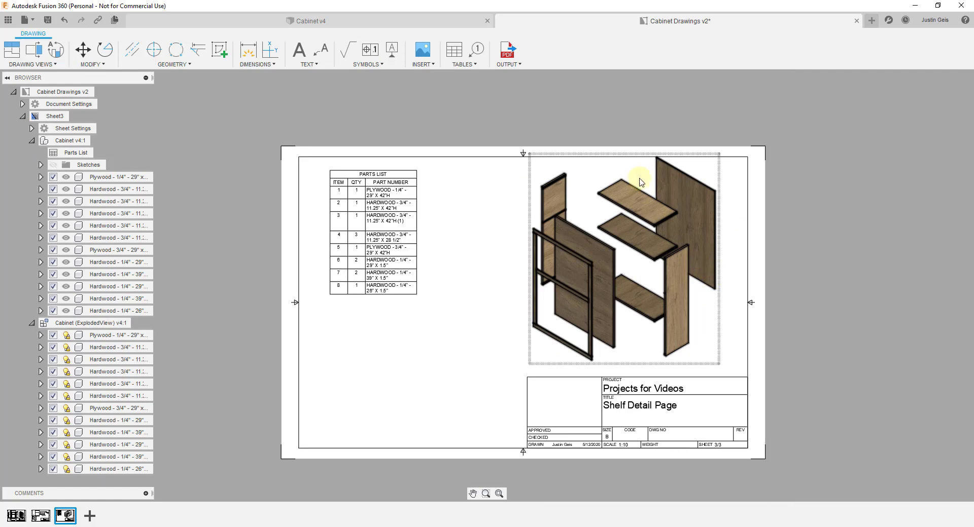
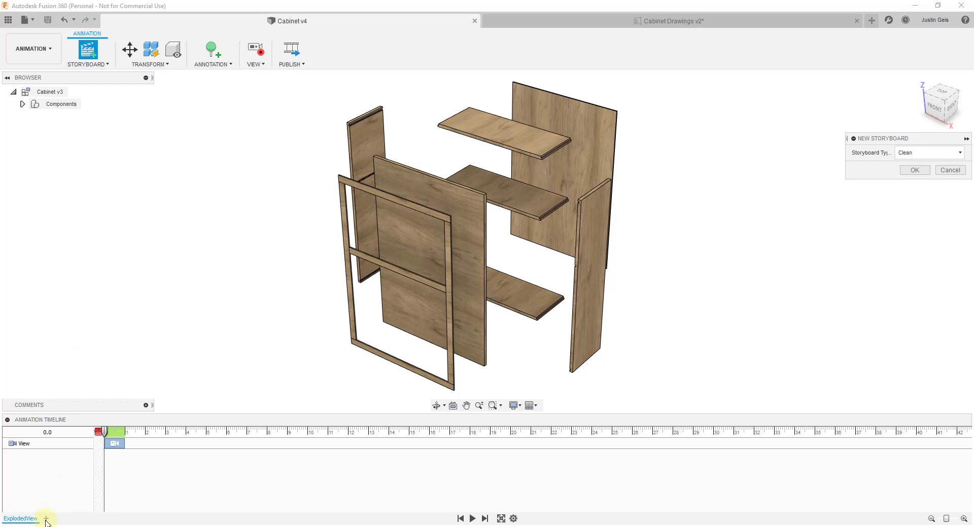
- Create a new storyboard of type Clean for the cabinet and name it OpenDoor
left_click(922, 160)
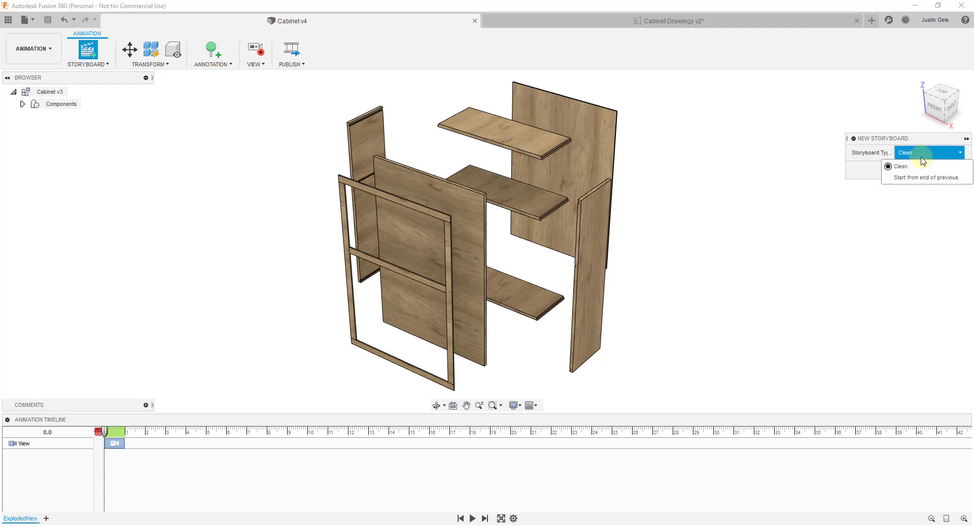
left_click(903, 163)
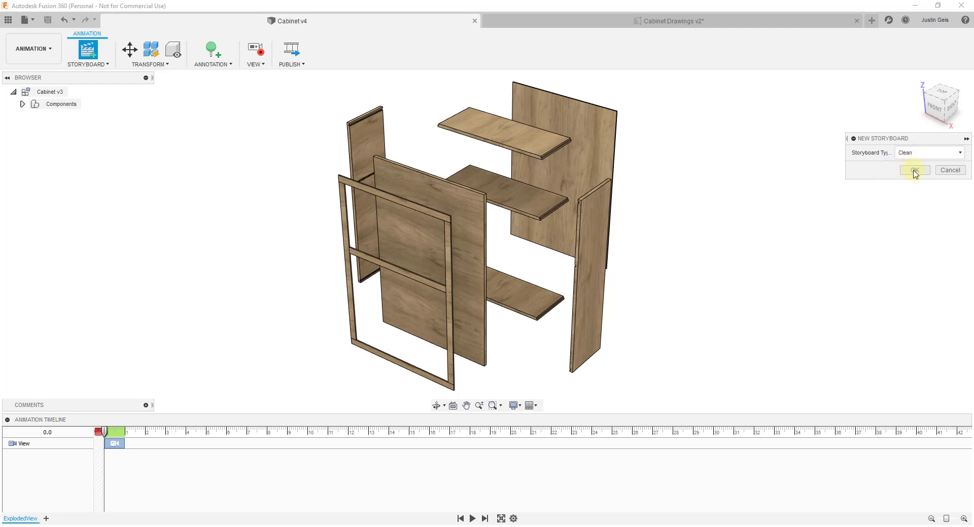
left_click(916, 170)
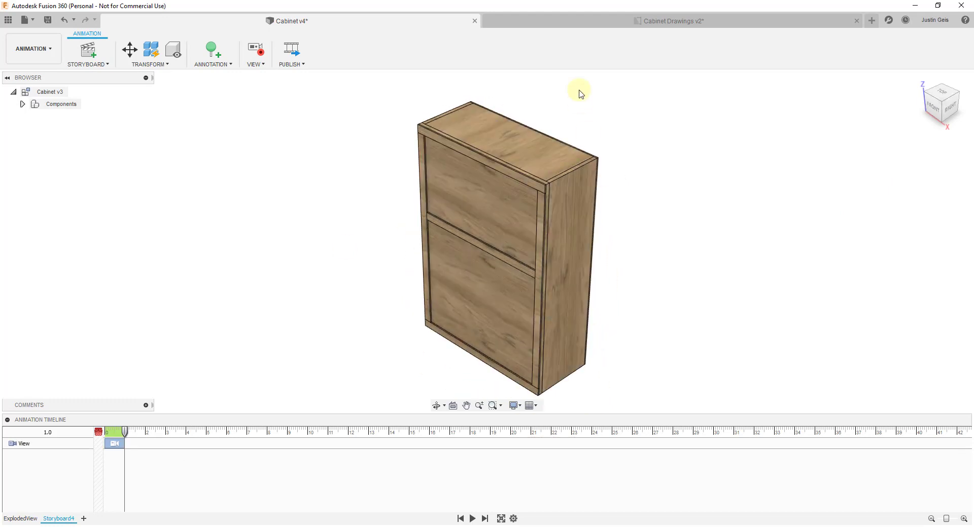
scroll(608, 135, "down", 4)
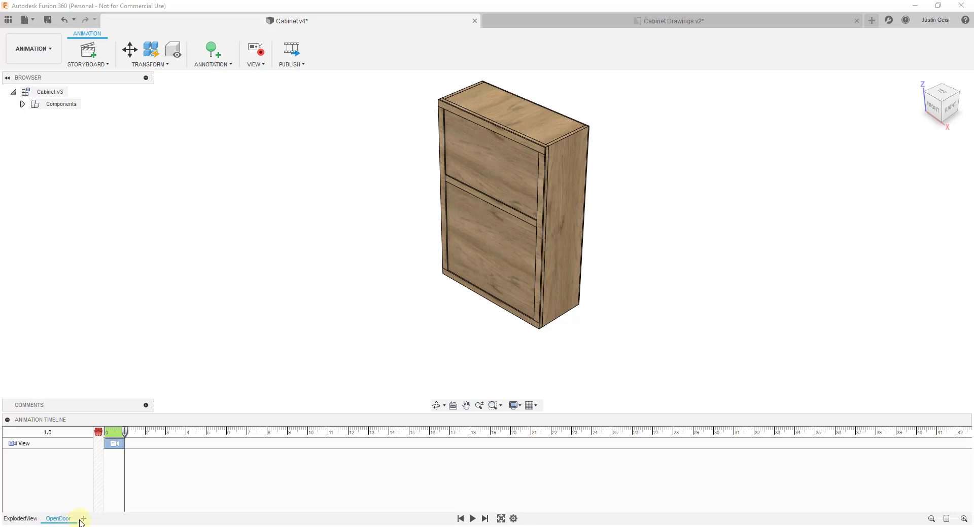
- Select all six components of the cabinet door, meaning the door panel and its five frame strips
left_click(444, 120)
left_click(460, 117)
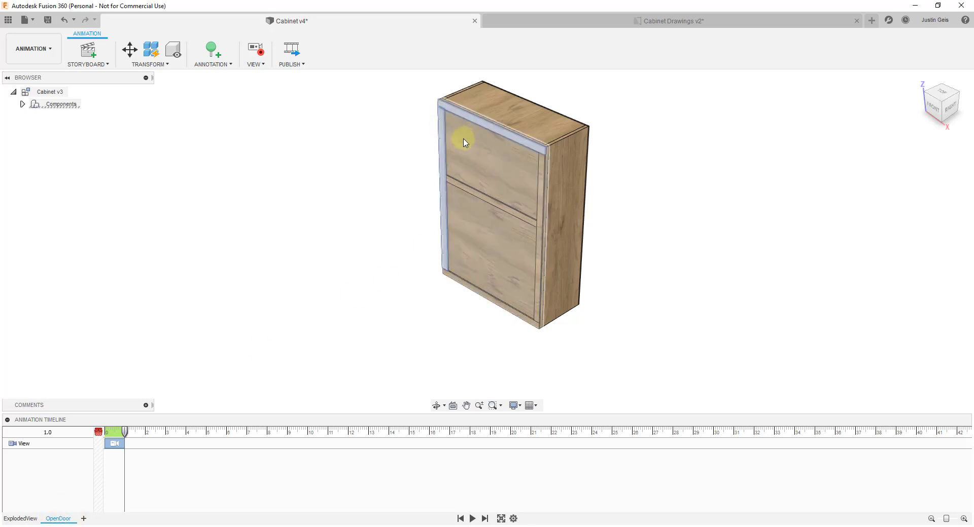
left_click(495, 211)
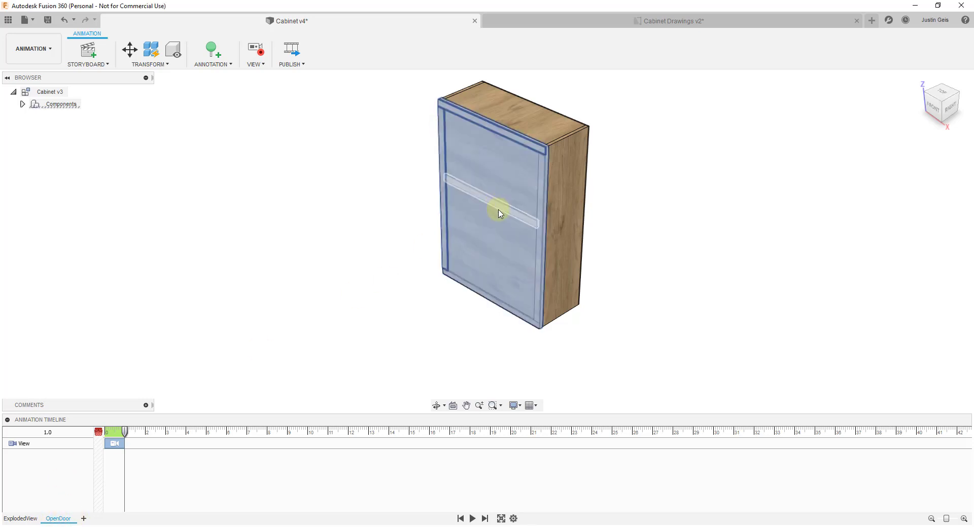
left_click(541, 204)
left_click(515, 318)
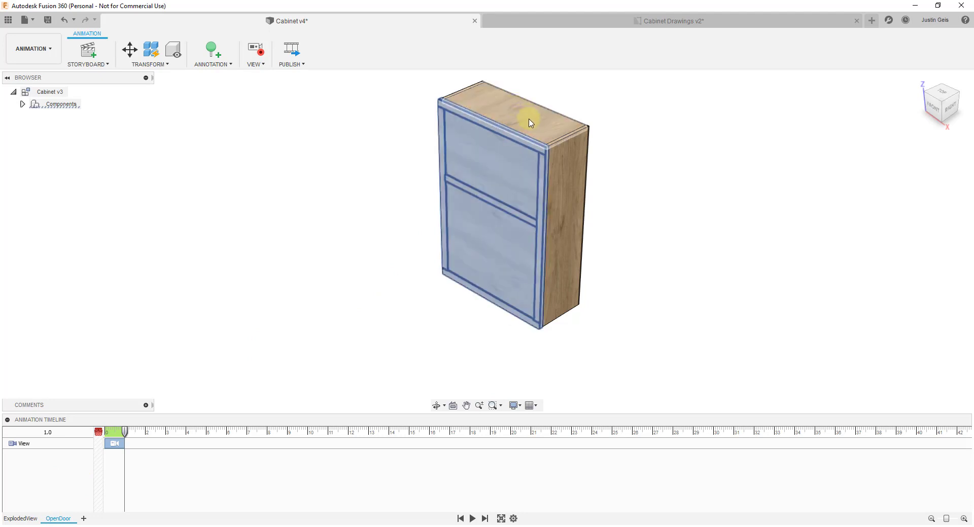
scroll(538, 147, "up", 3)
scroll(522, 159, "down", 3)
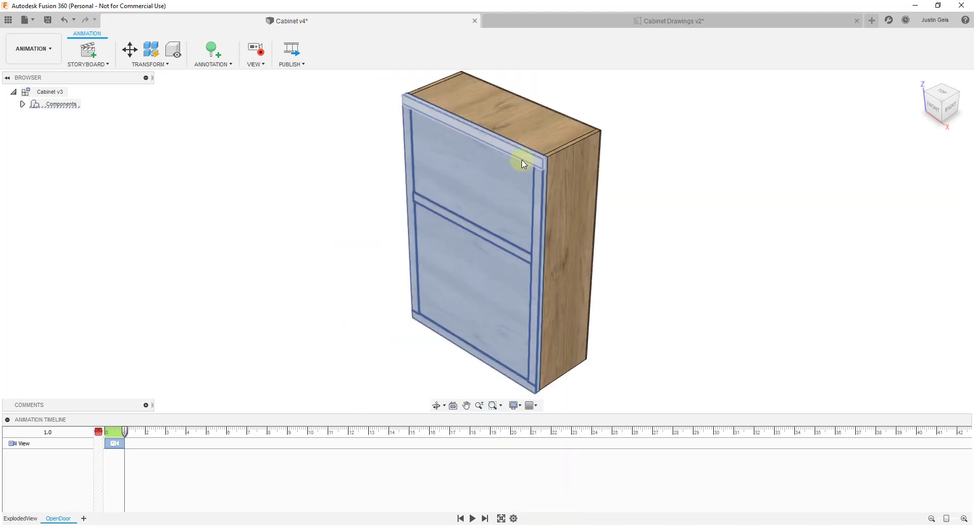
left_click(130, 51)
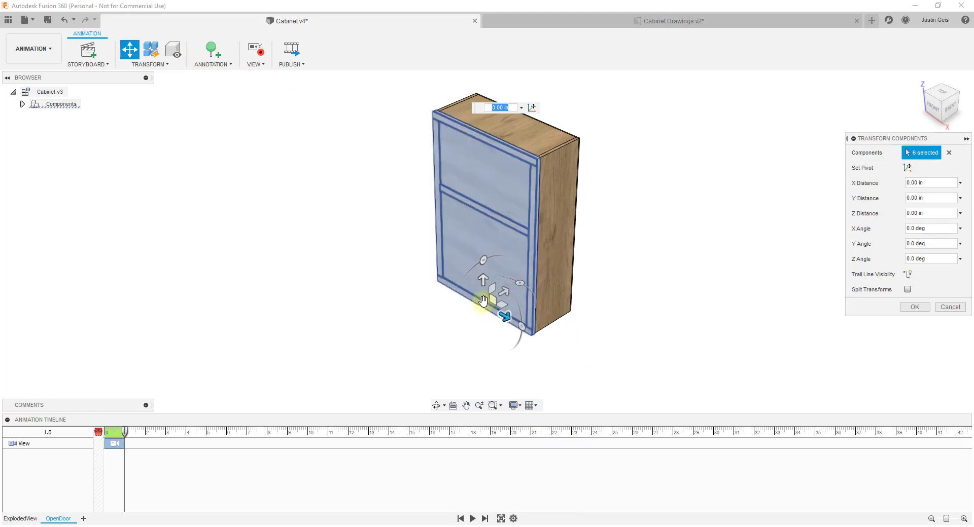
scroll(580, 271, "up", 2)
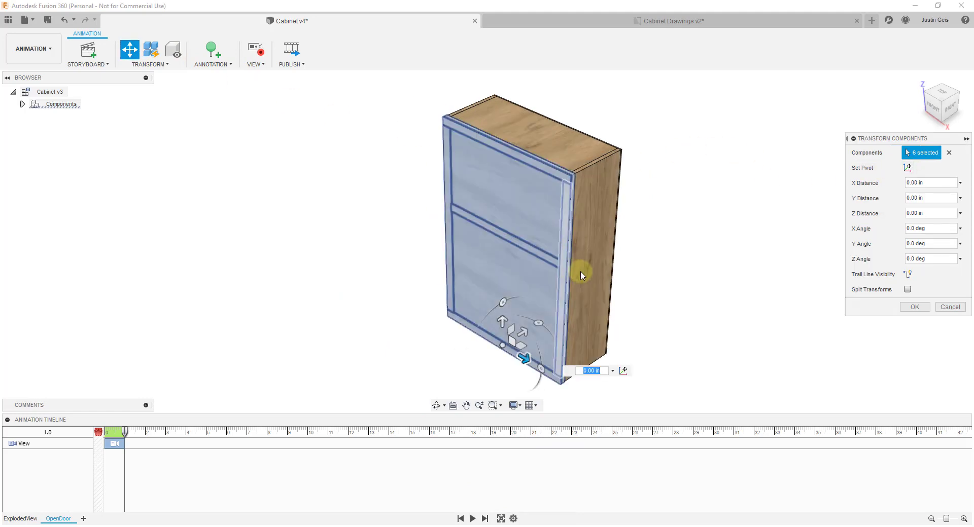
scroll(549, 361, "up", 2)
left_click_drag(531, 328, 547, 357)
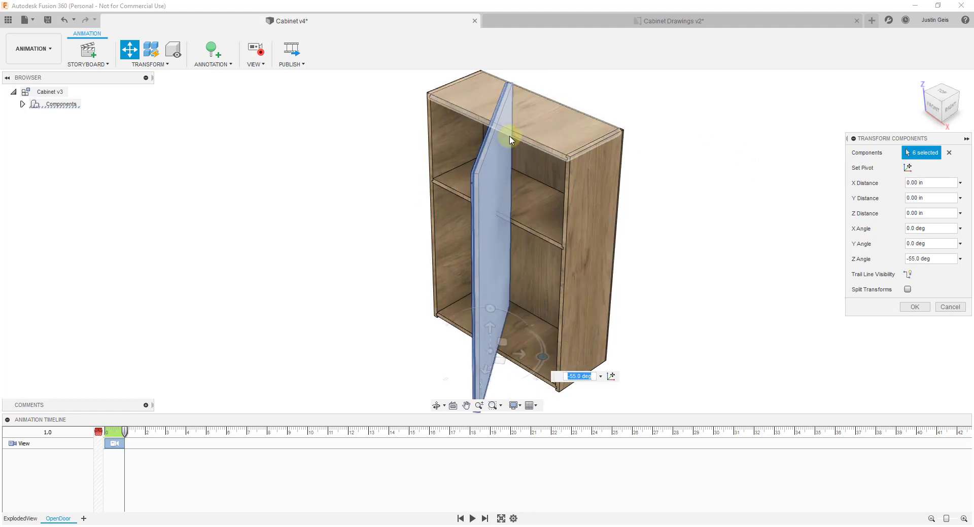
key("Escape")
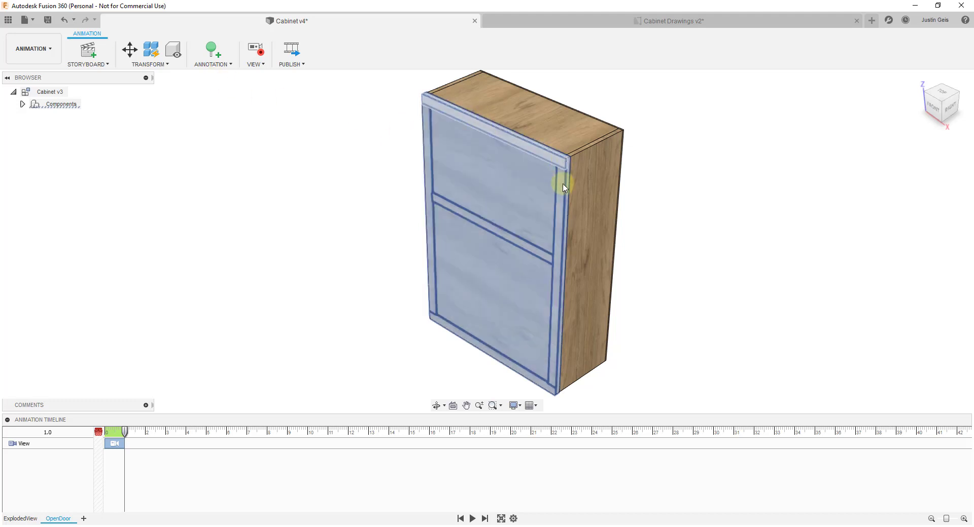
- Start transforming the six door components and set their pivot at the door's upper left back corner, on the hinge side
left_click(128, 55)
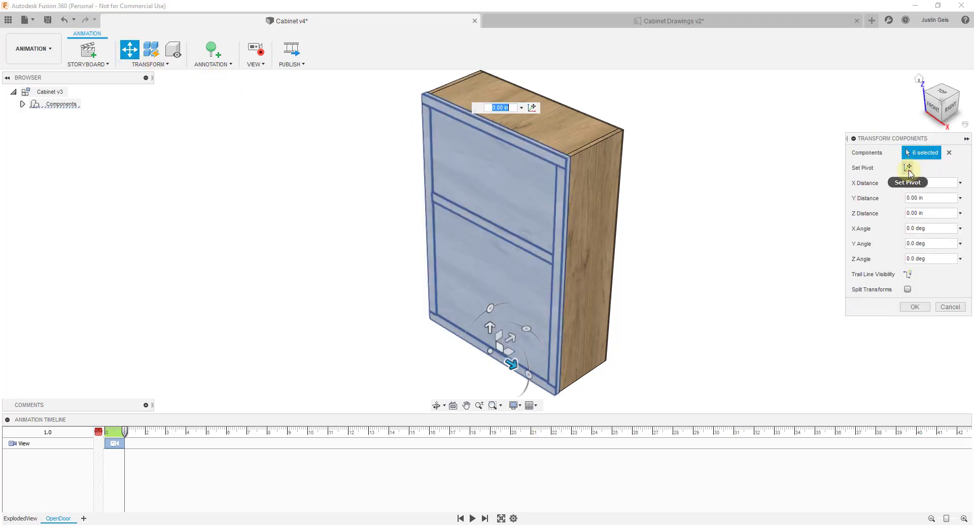
left_click(907, 168)
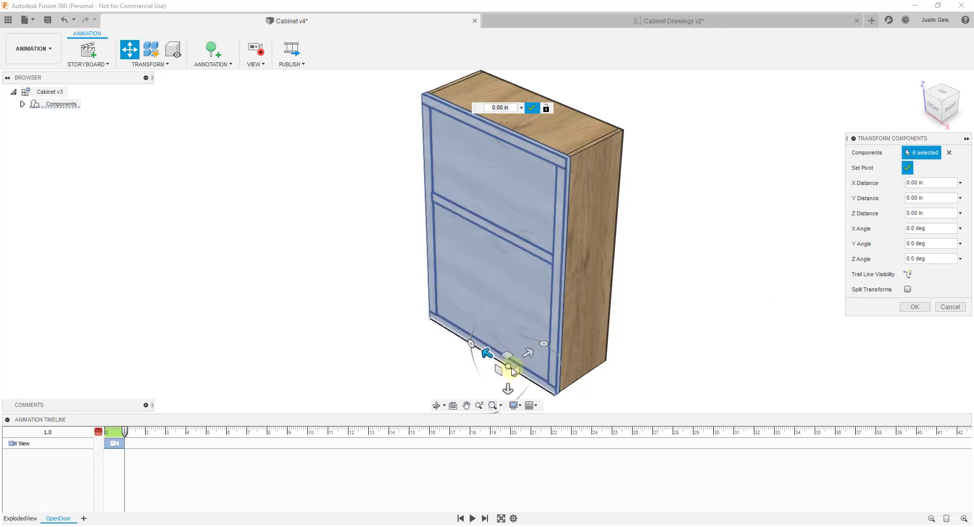
left_click(518, 311)
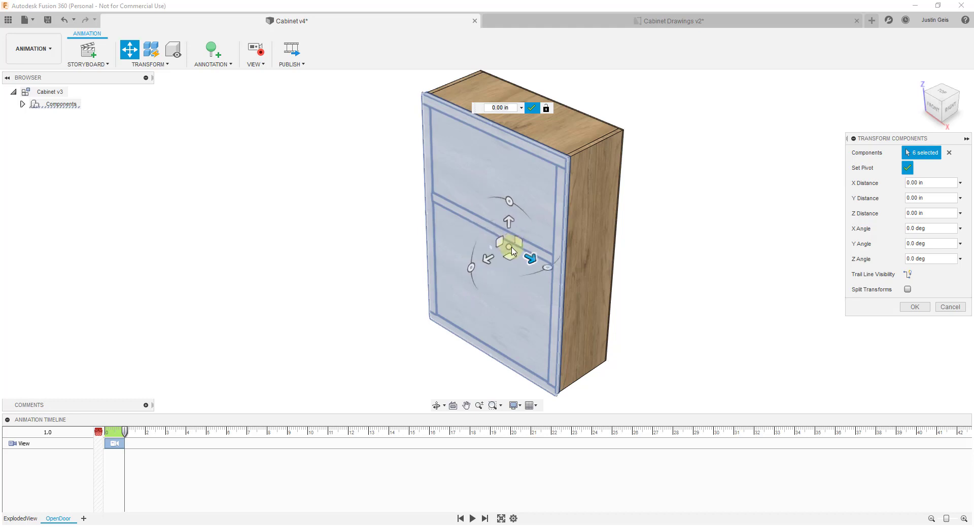
scroll(440, 97, "up", 6)
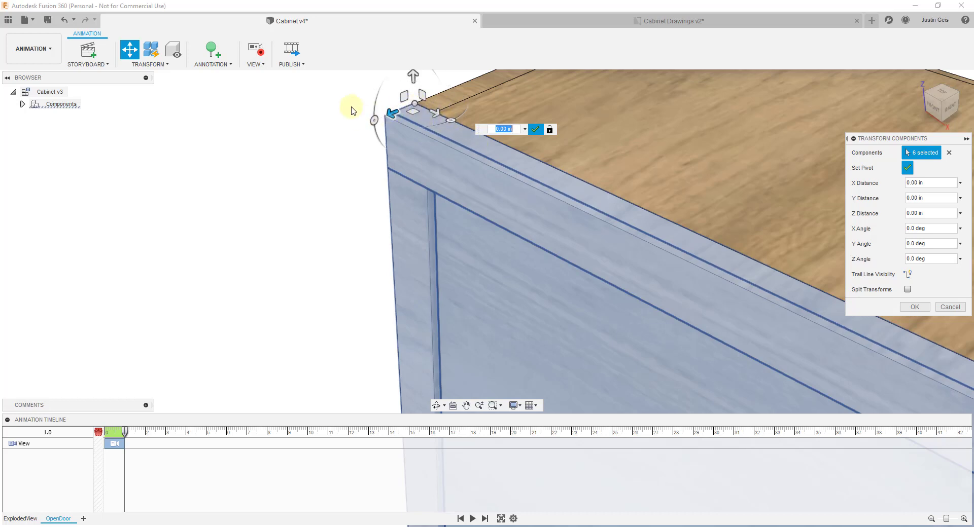
scroll(355, 107, "down", 5)
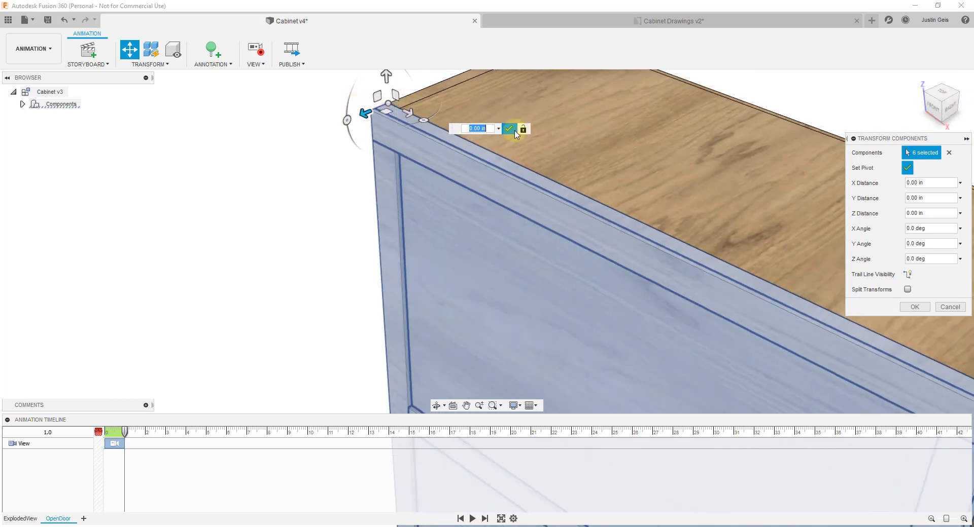
left_click(510, 130)
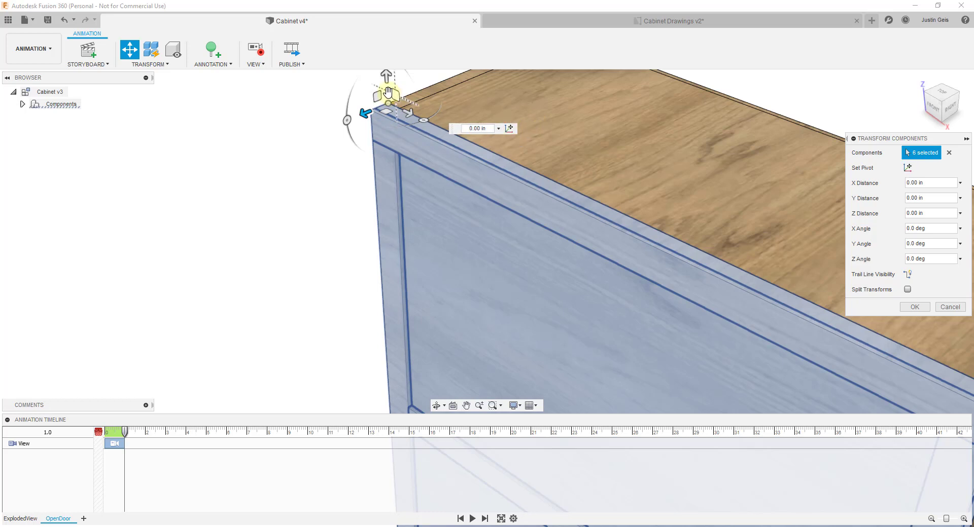
- Swing the door open about the hinge pivot with a Z angle of -68.7 deg and accept the transform
scroll(390, 104, "down", 8)
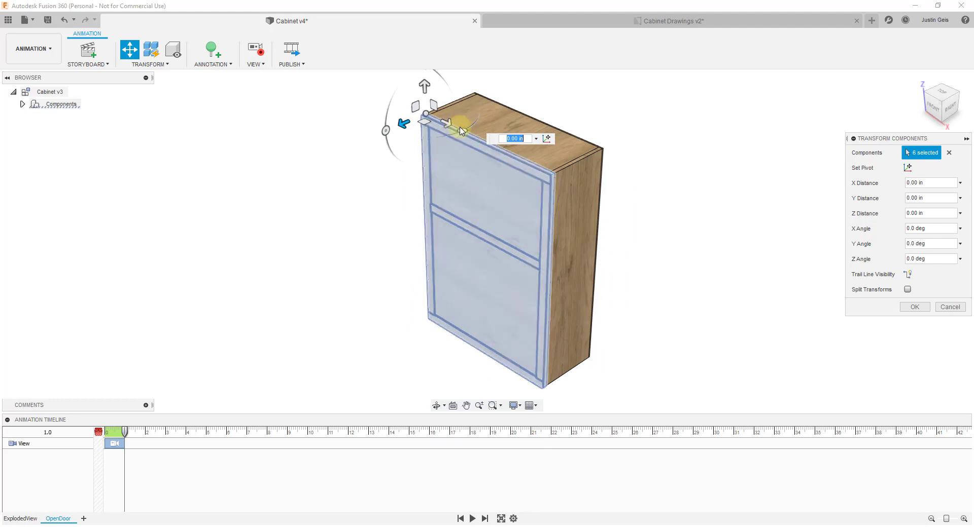
left_click_drag(460, 130, 387, 150)
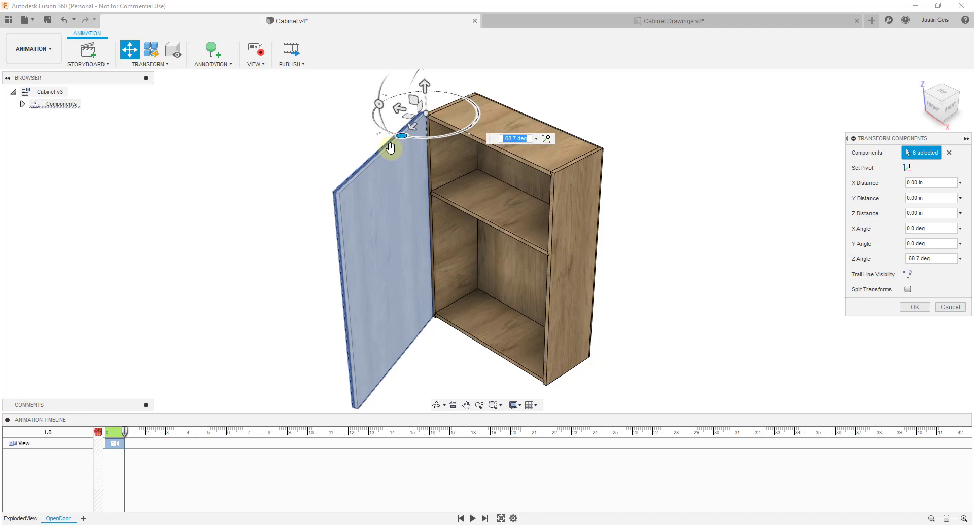
middle_click_drag(543, 345, 543, 322)
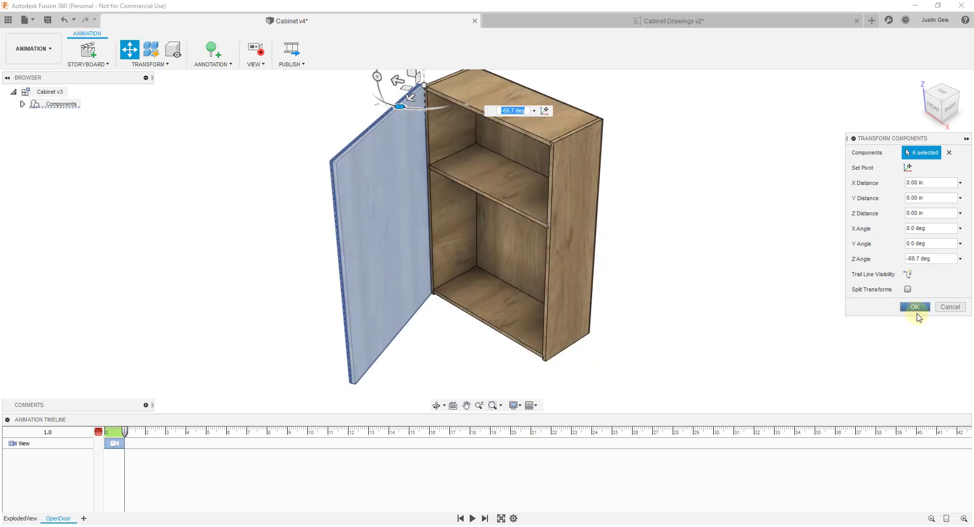
left_click(915, 307)
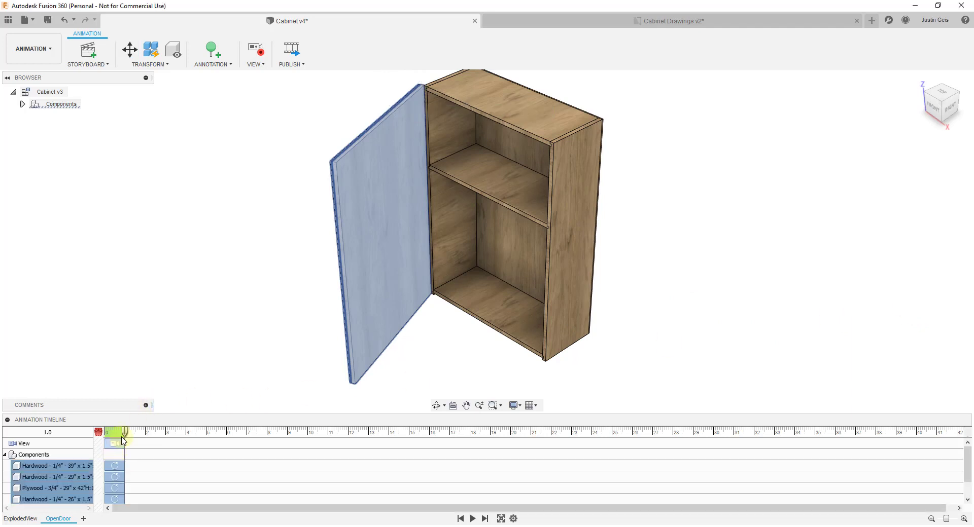
- Play the OpenDoor storyboard from its start and examine the opened cabinet
left_click_drag(125, 434, 100, 435)
left_click(472, 518)
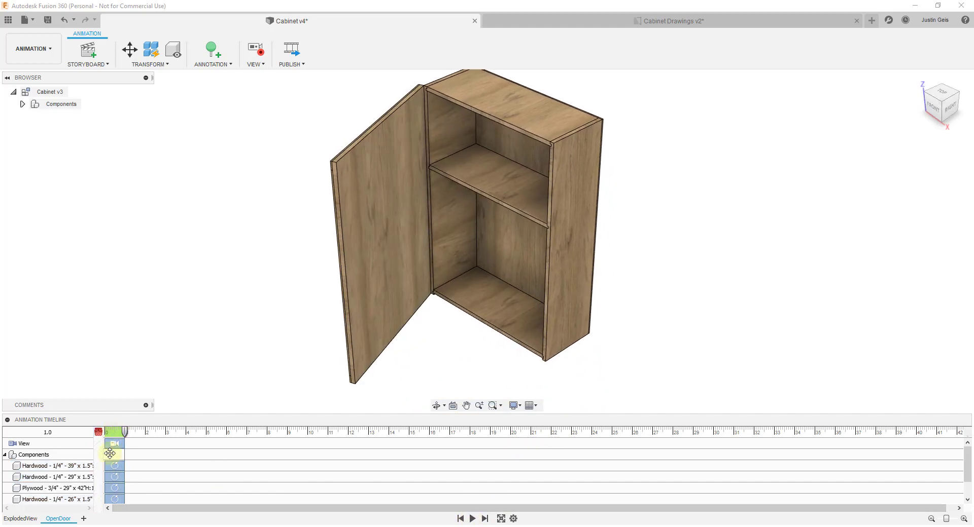
middle_click_drag(583, 272, 598, 134, "shift")
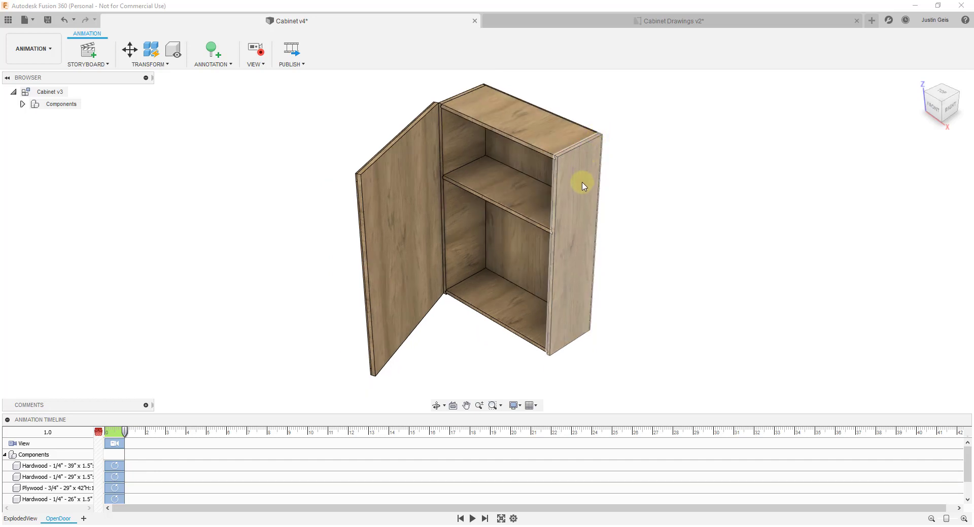
middle_click_drag(576, 165, 455, 197, "shift")
key("Escape")
- Save the Cabinet design as a User Saved version and update the Cabinet Drawings to the changed design
left_click(47, 22)
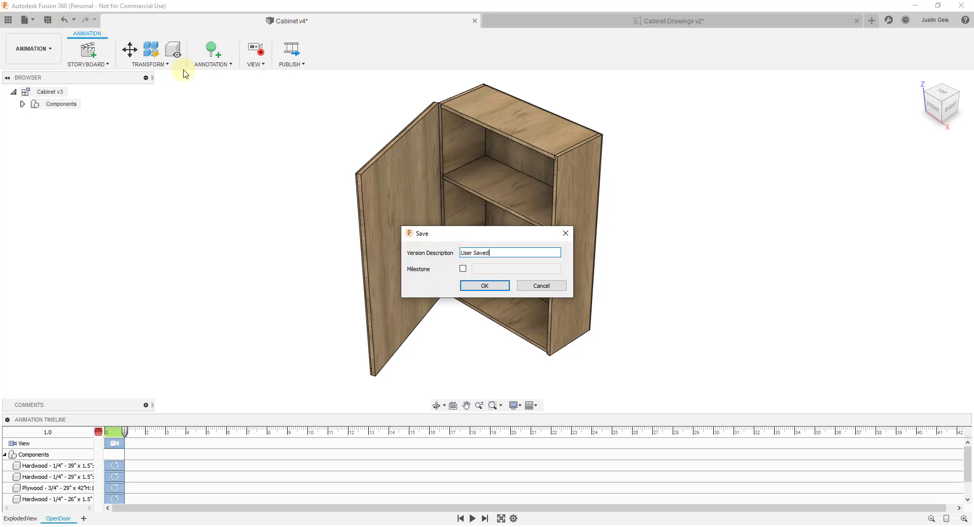
left_click(484, 286)
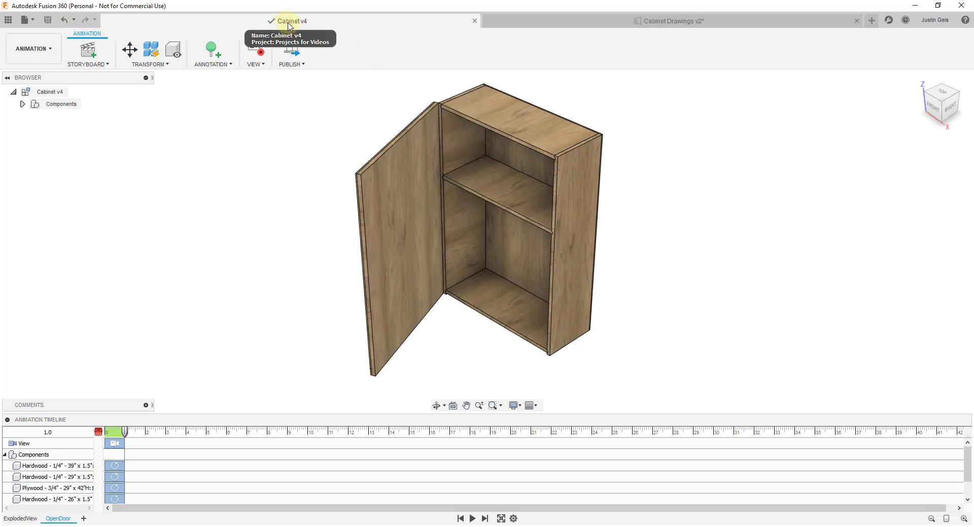
left_click(656, 20)
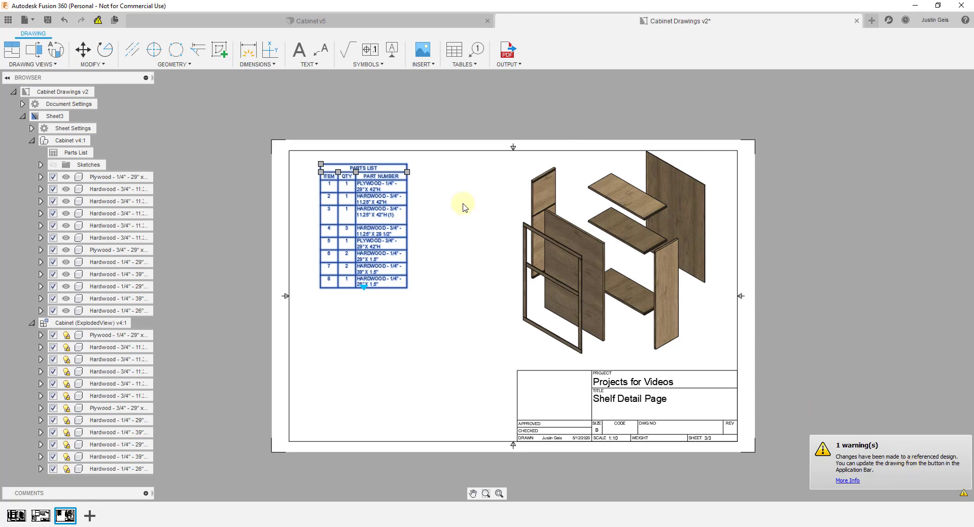
left_click(97, 21)
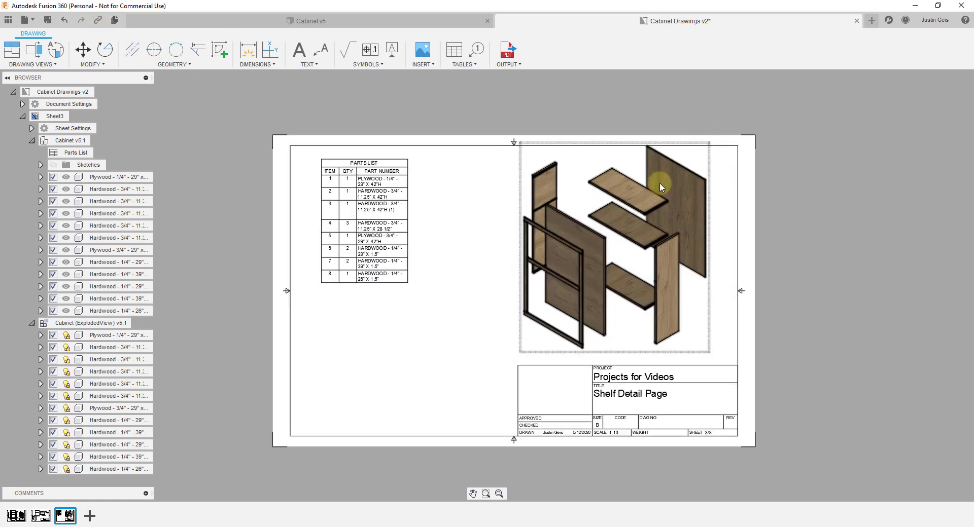
- Place a base view below the parts list on the Shelf Detail Page, using the OpenDoor representation at 1:10 scale
left_click(34, 65)
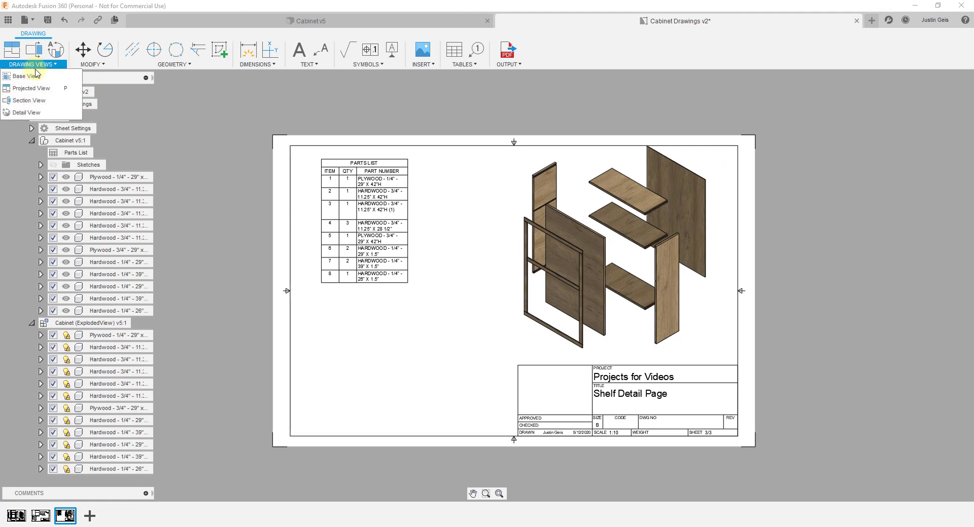
left_click(26, 76)
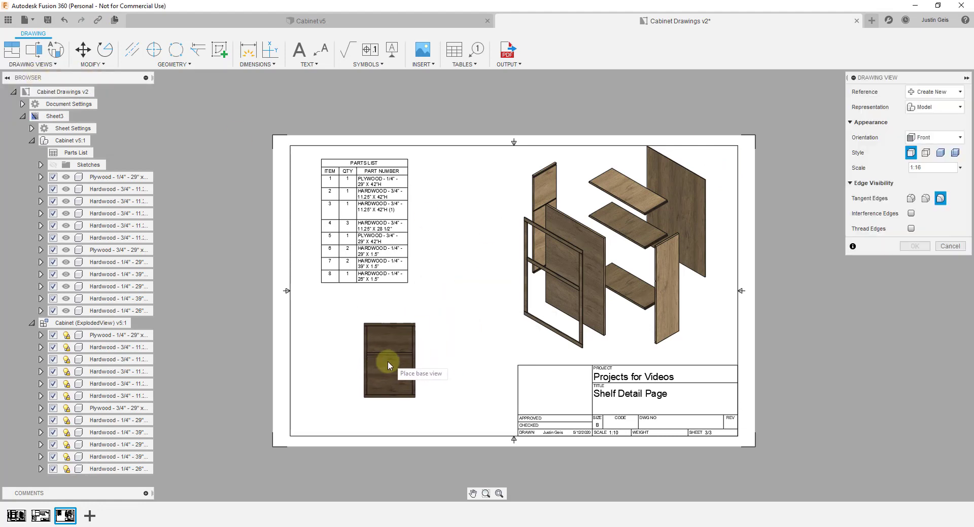
left_click(400, 363)
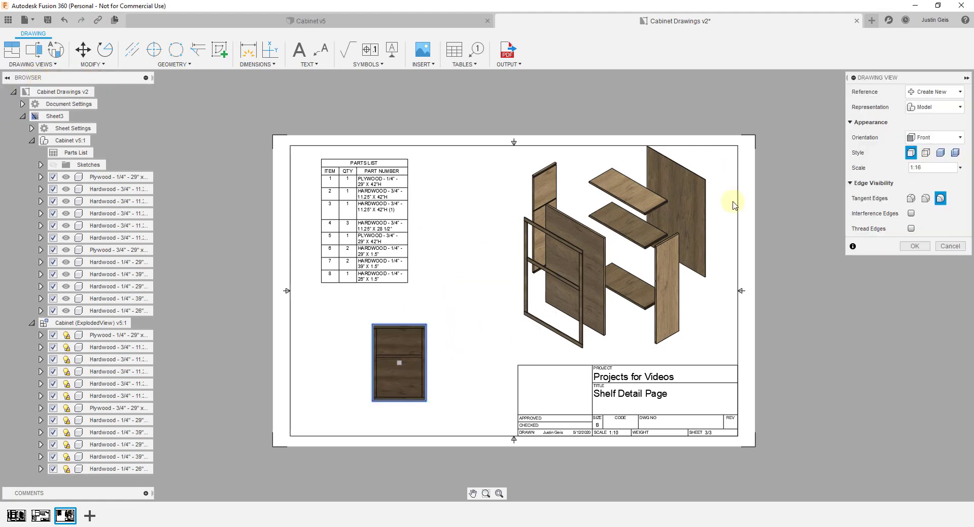
left_click(931, 106)
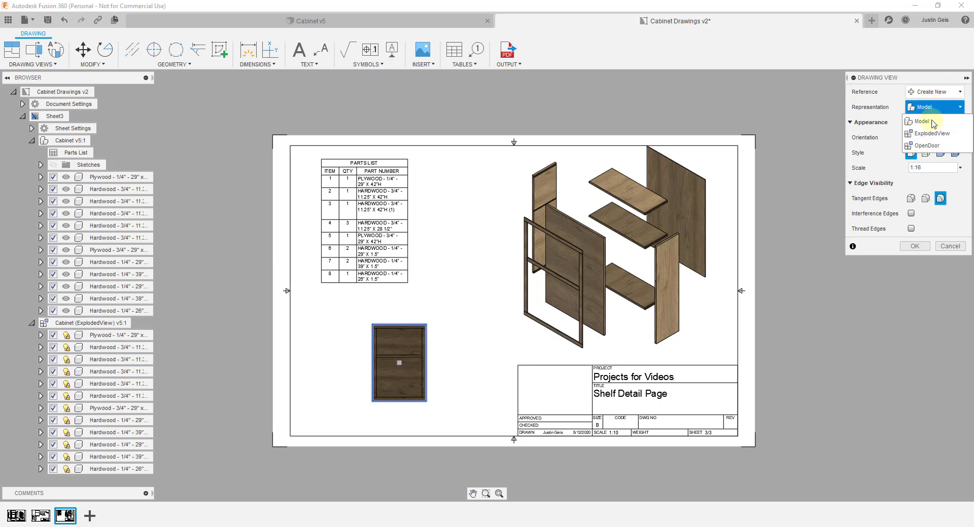
left_click(928, 145)
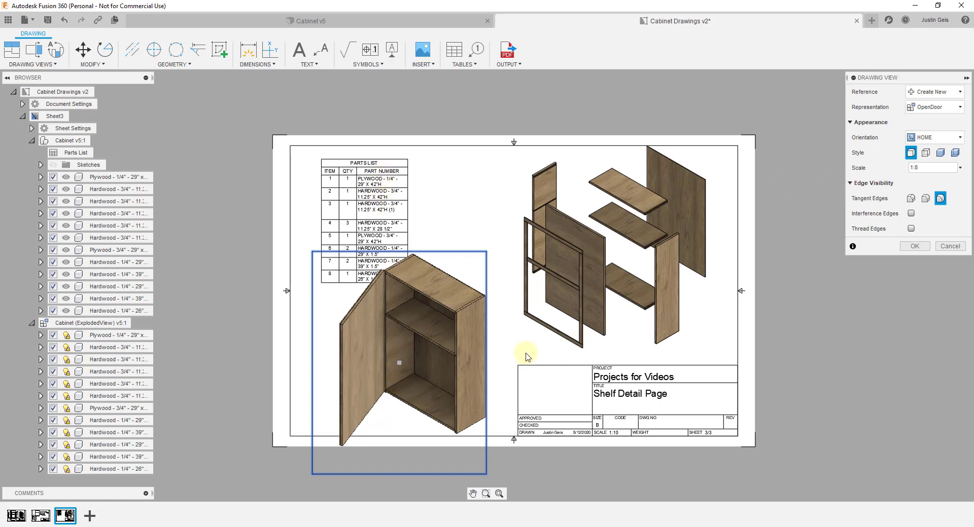
left_click(963, 168)
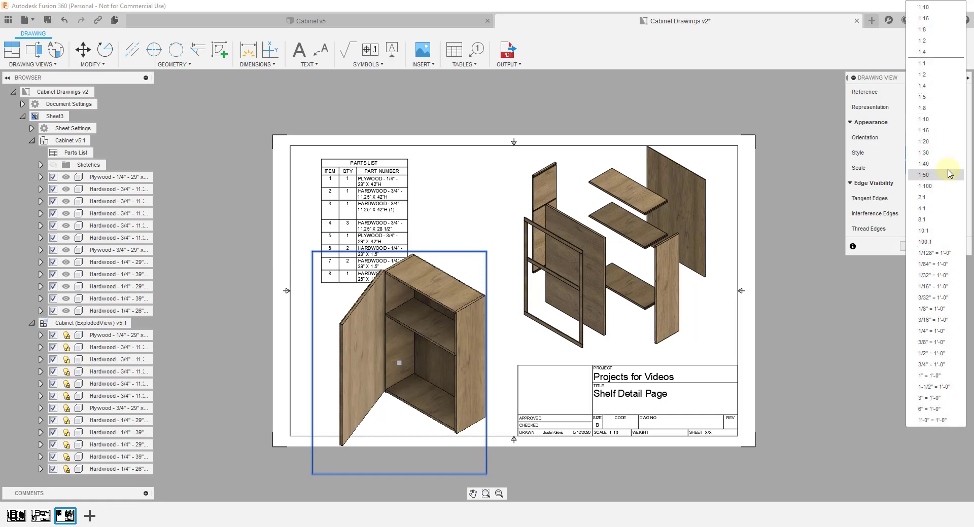
left_click(936, 120)
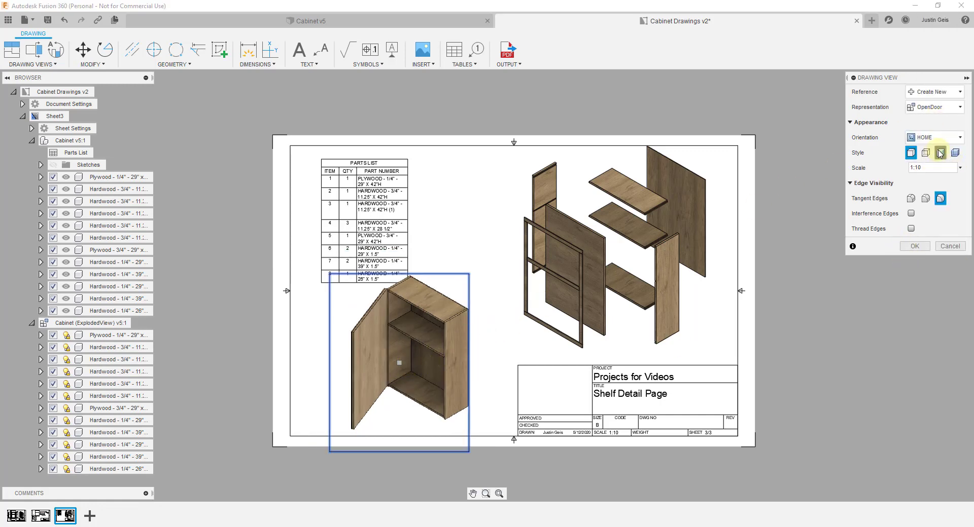
left_click(914, 246)
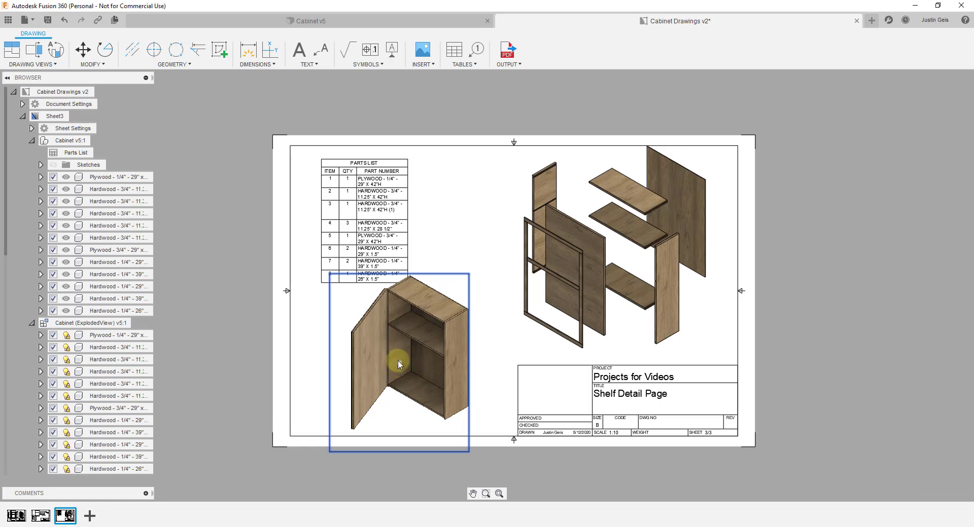
- Move the open-door cabinet view slightly down and to the right, away from the parts list
left_click(399, 367)
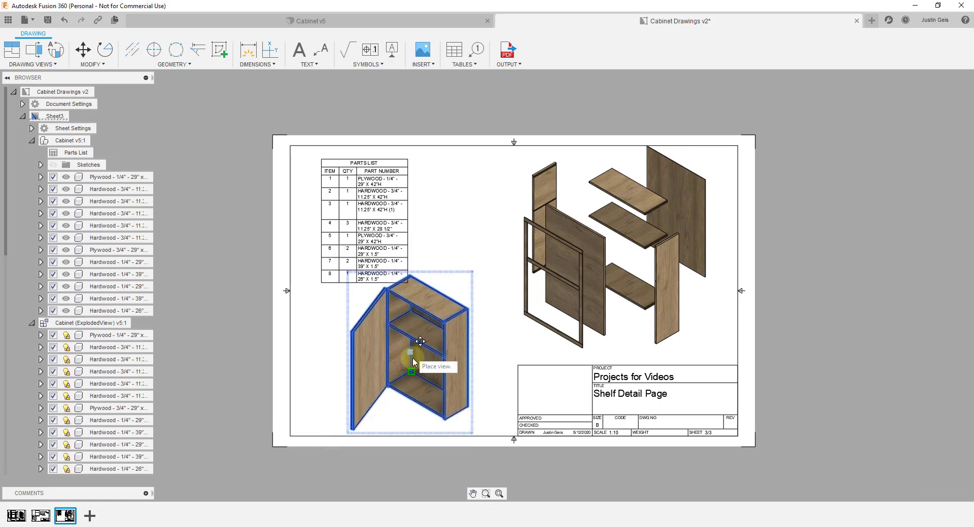
left_click(400, 364)
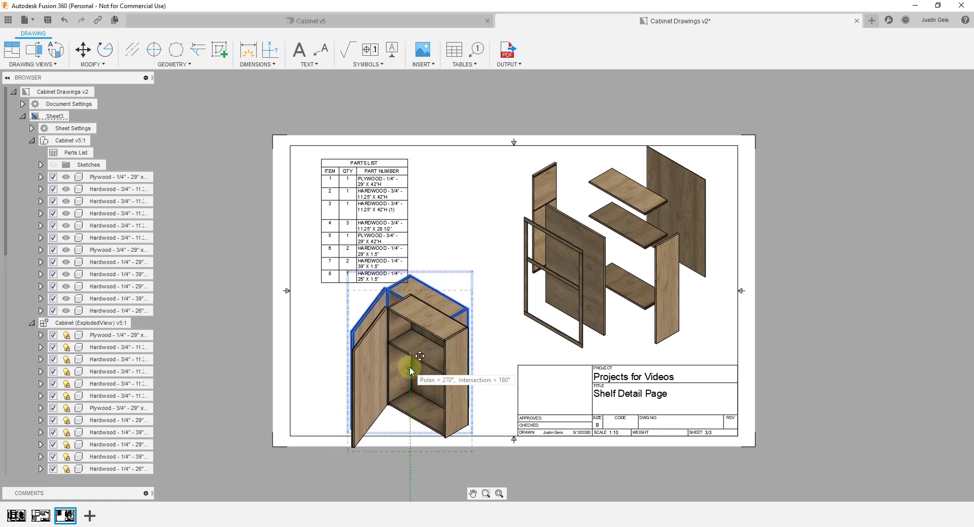
left_click(411, 371)
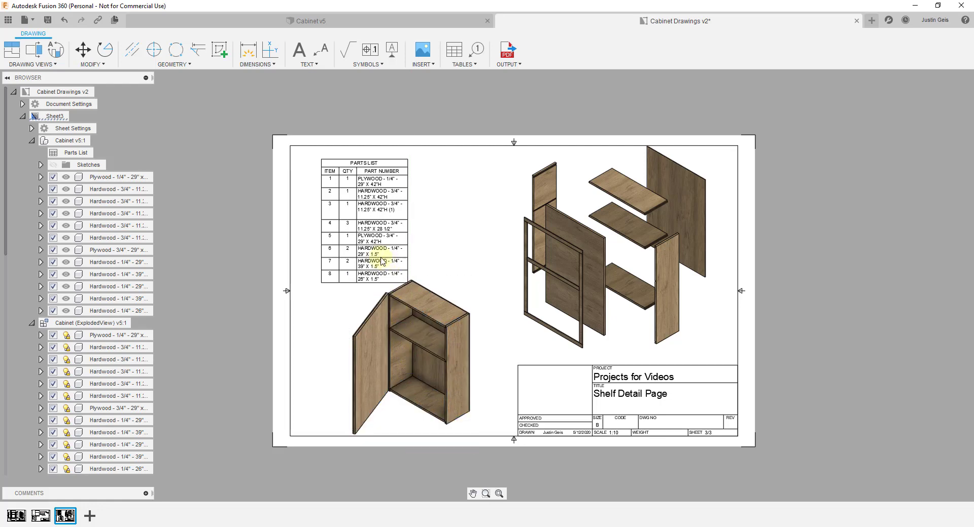
- Move the parts list into the upper left corner of the sheet border, clear of the open-door view
scroll(407, 218, "up", 1)
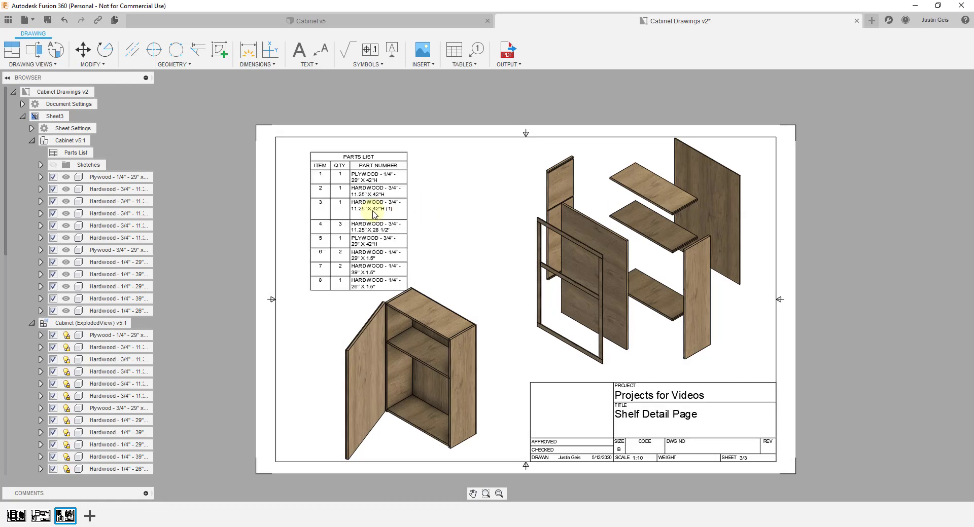
left_click(350, 203)
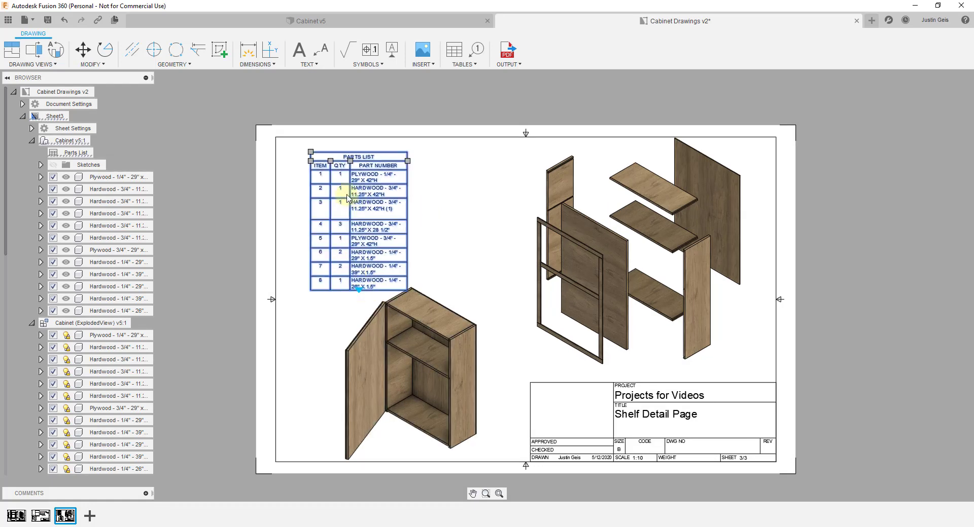
left_click_drag(311, 152, 284, 147)
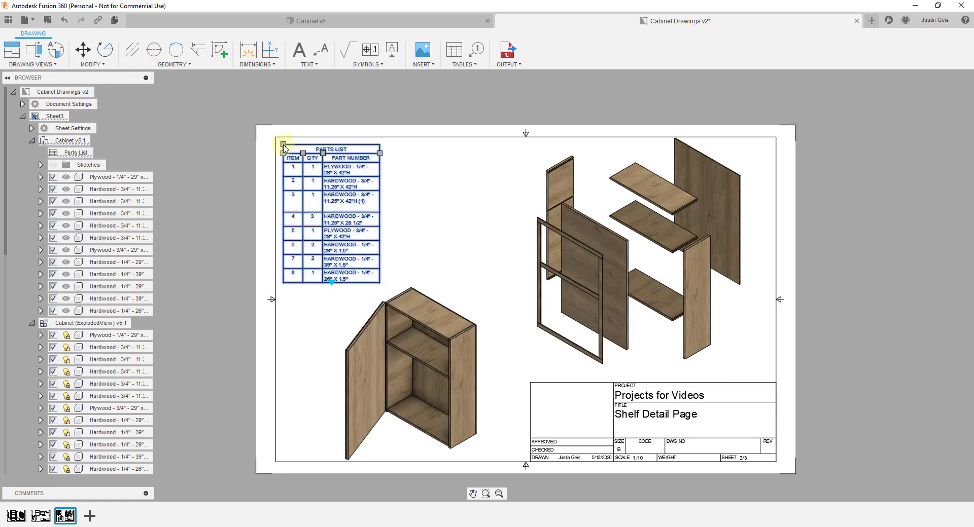
key("Escape")
scroll(656, 138, "down", 1)
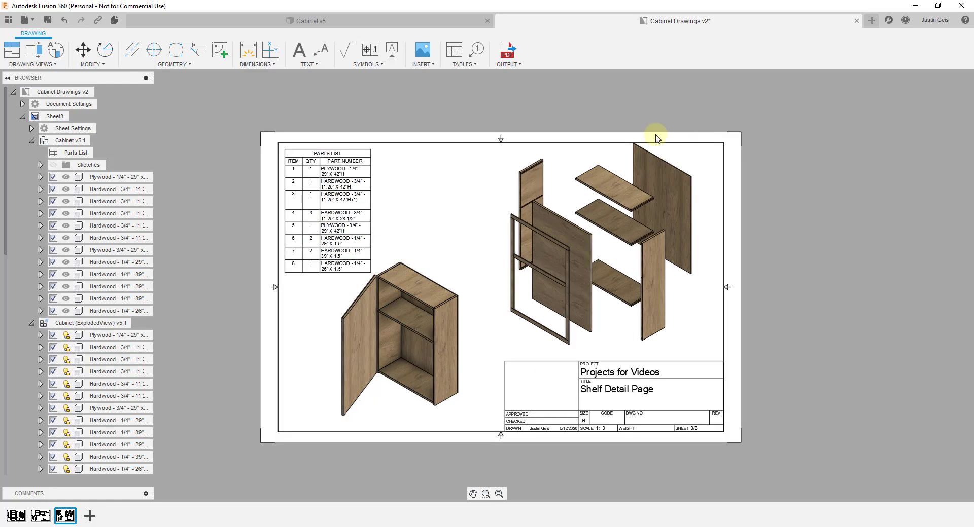